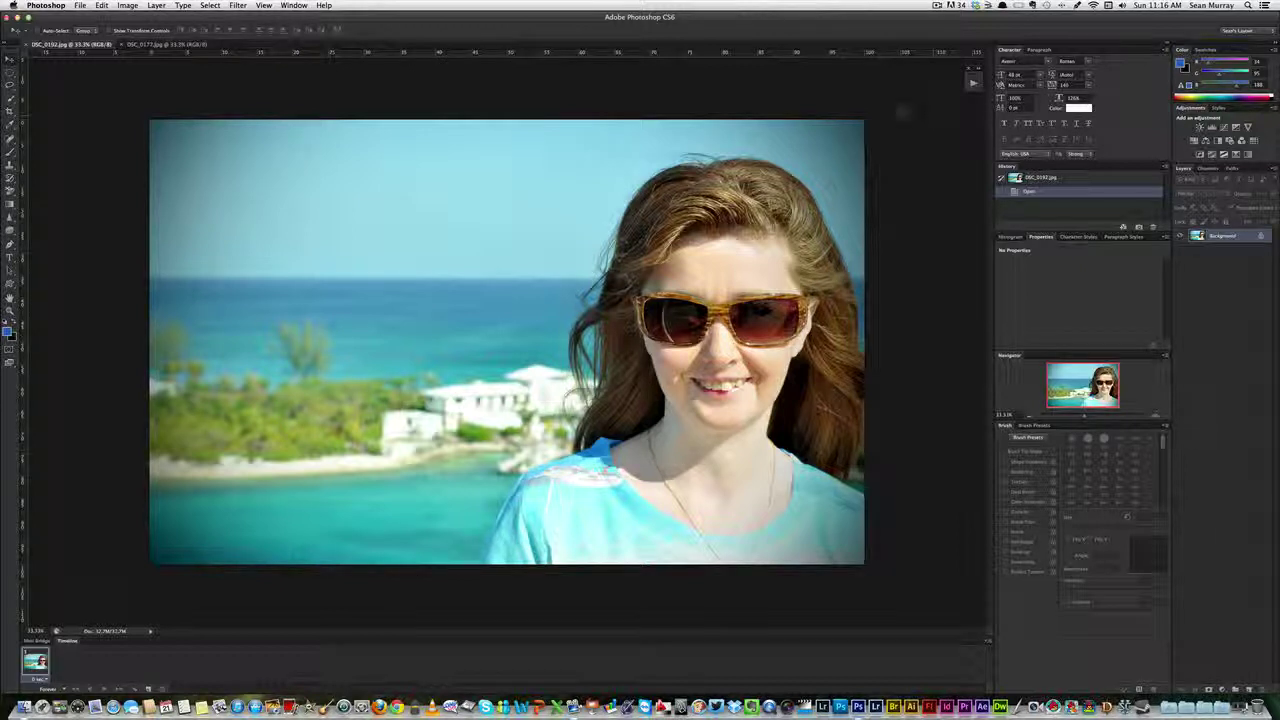
Select the woman's shirt, face and hair in DSC_0192.jpg with the Quick Selection tool.
left_click(153, 46)
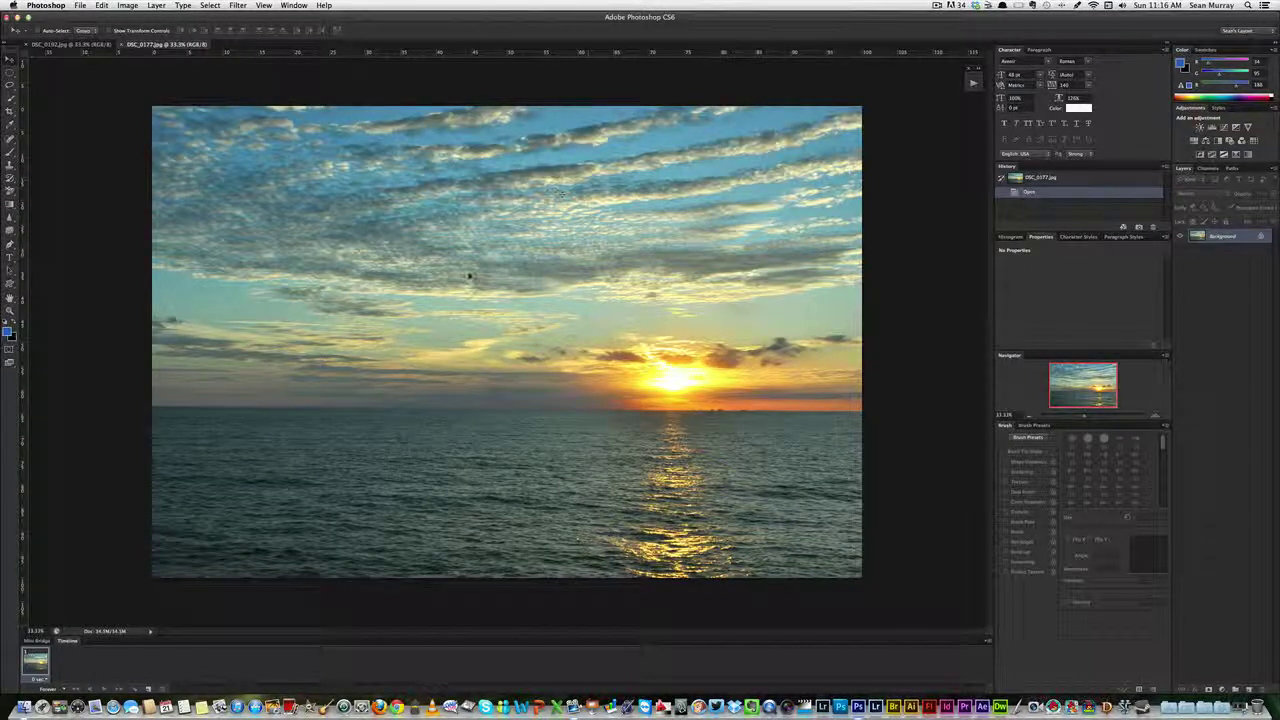
left_click(76, 45)
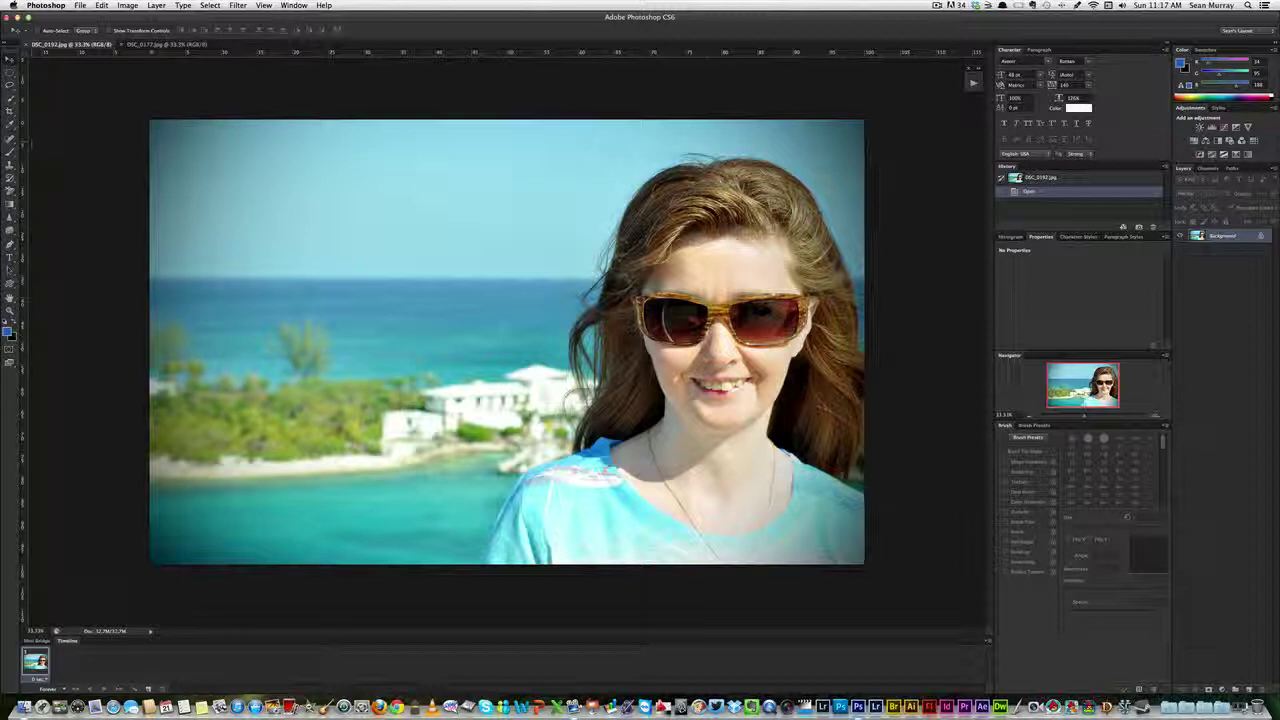
left_click(10, 98)
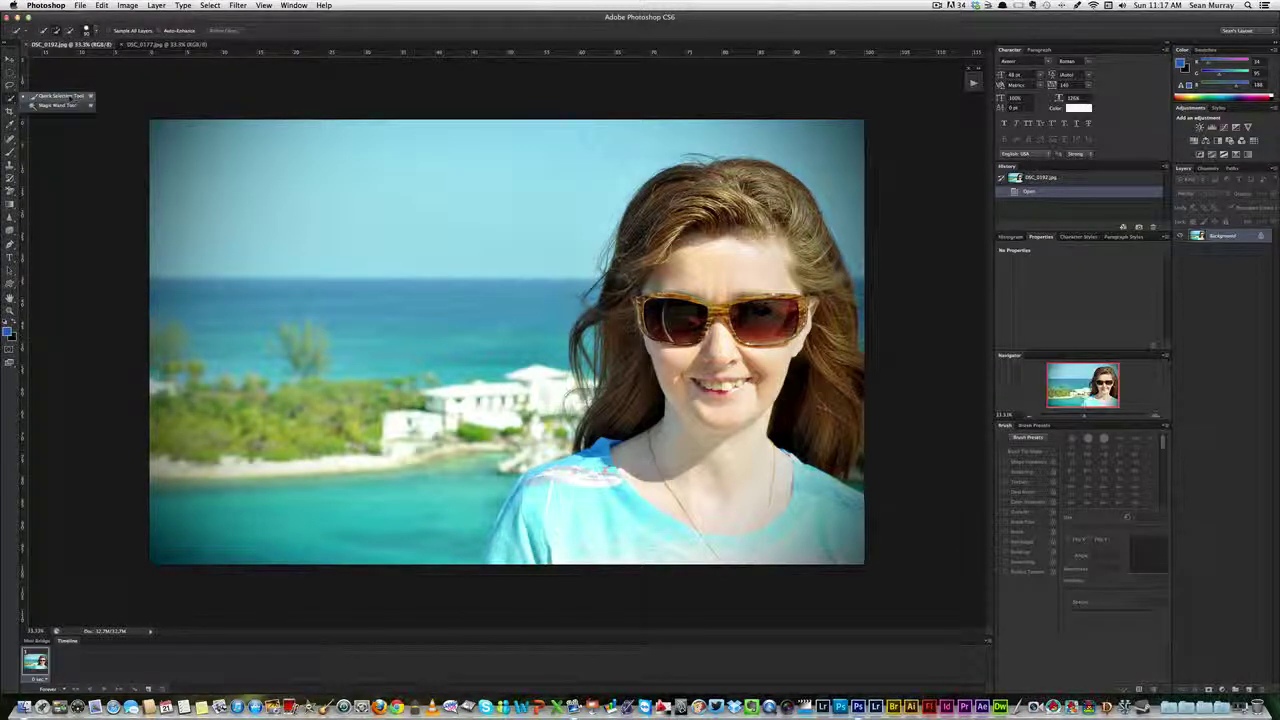
left_click(72, 96)
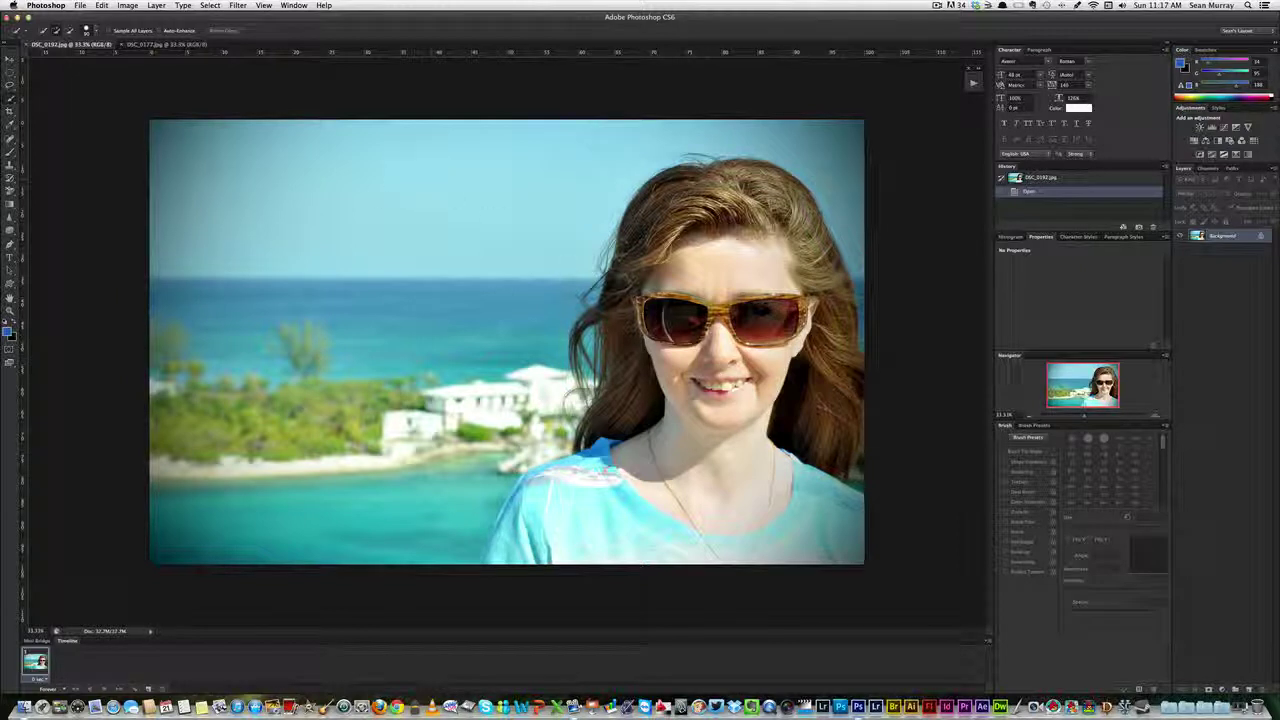
left_click(10, 98)
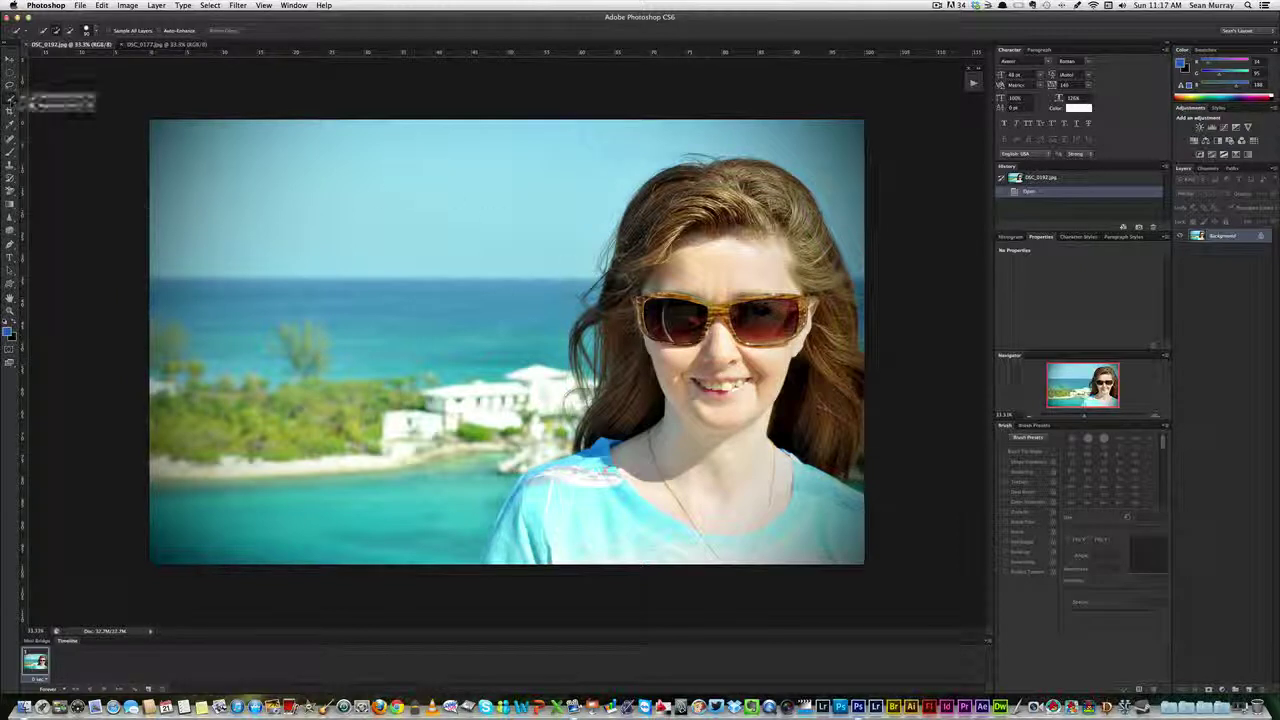
left_click(70, 97)
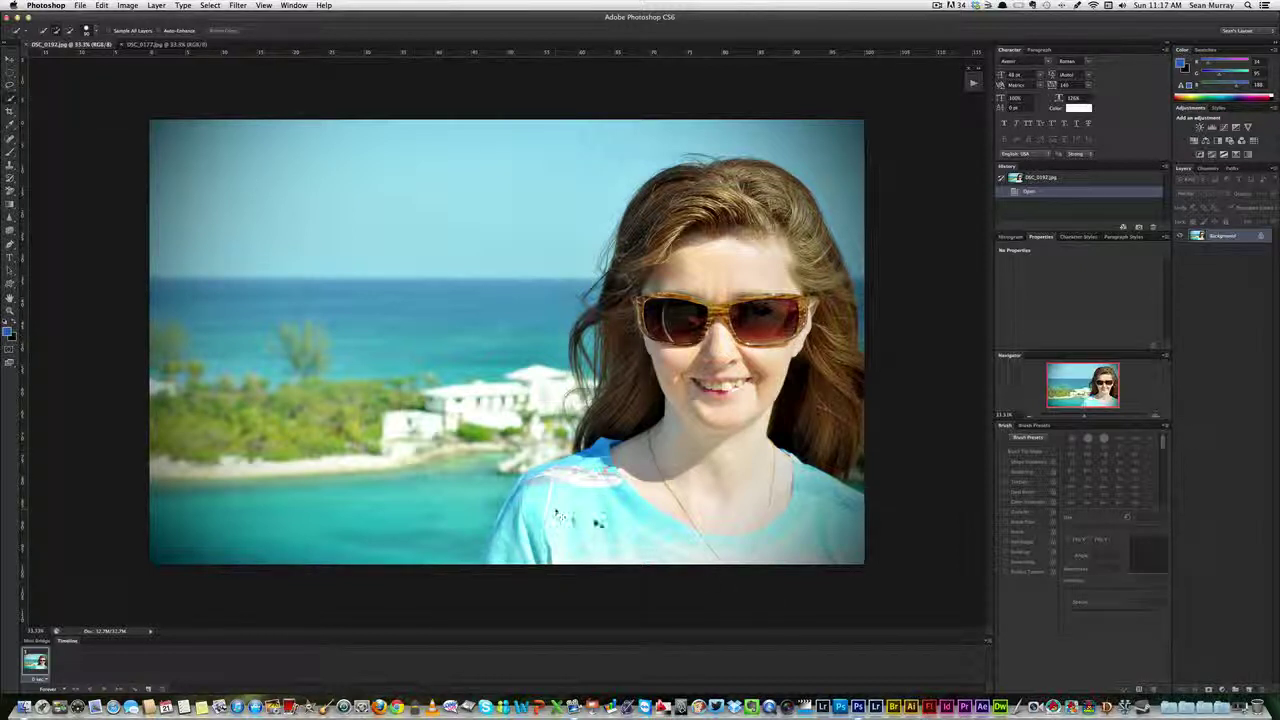
left_click_drag(600, 524, 590, 470)
mouse_move(530, 534)
left_mouse_down()
mouse_move(497, 567)
mouse_move(498, 545)
left_mouse_up()
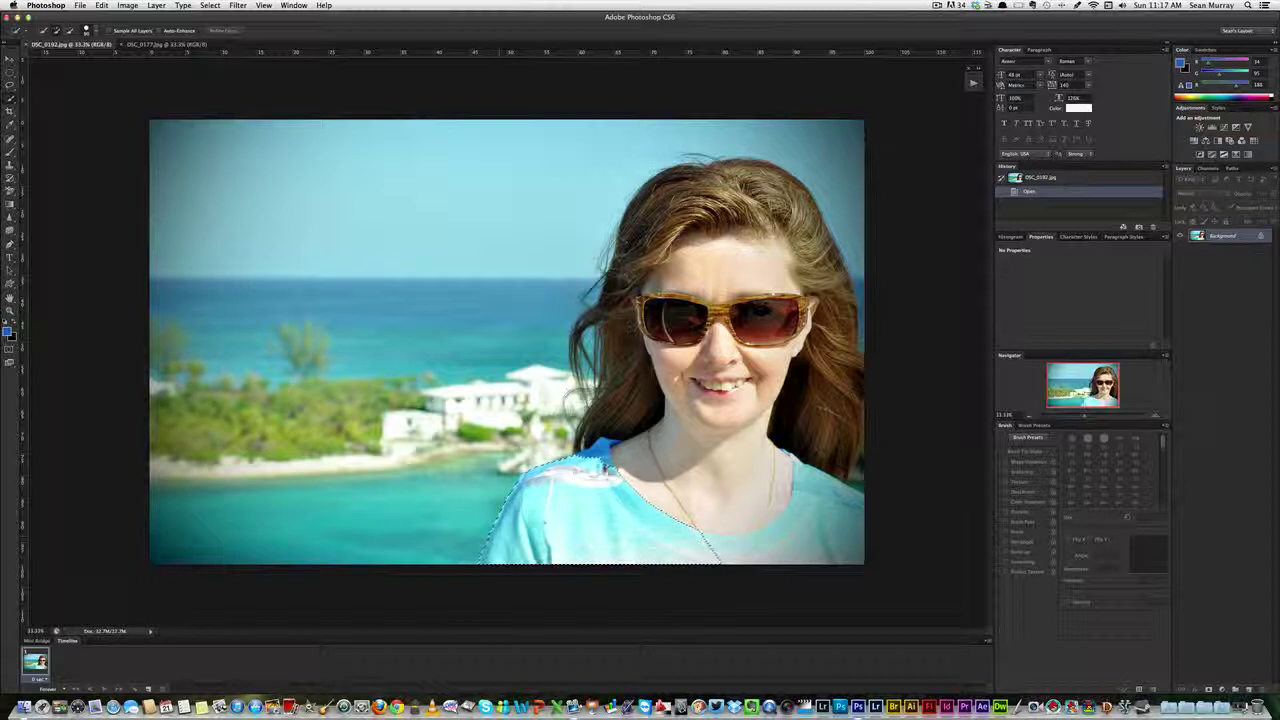
mouse_move(606, 452)
left_mouse_down()
mouse_move(658, 468)
mouse_move(700, 530)
mouse_move(771, 537)
mouse_move(772, 506)
left_mouse_up()
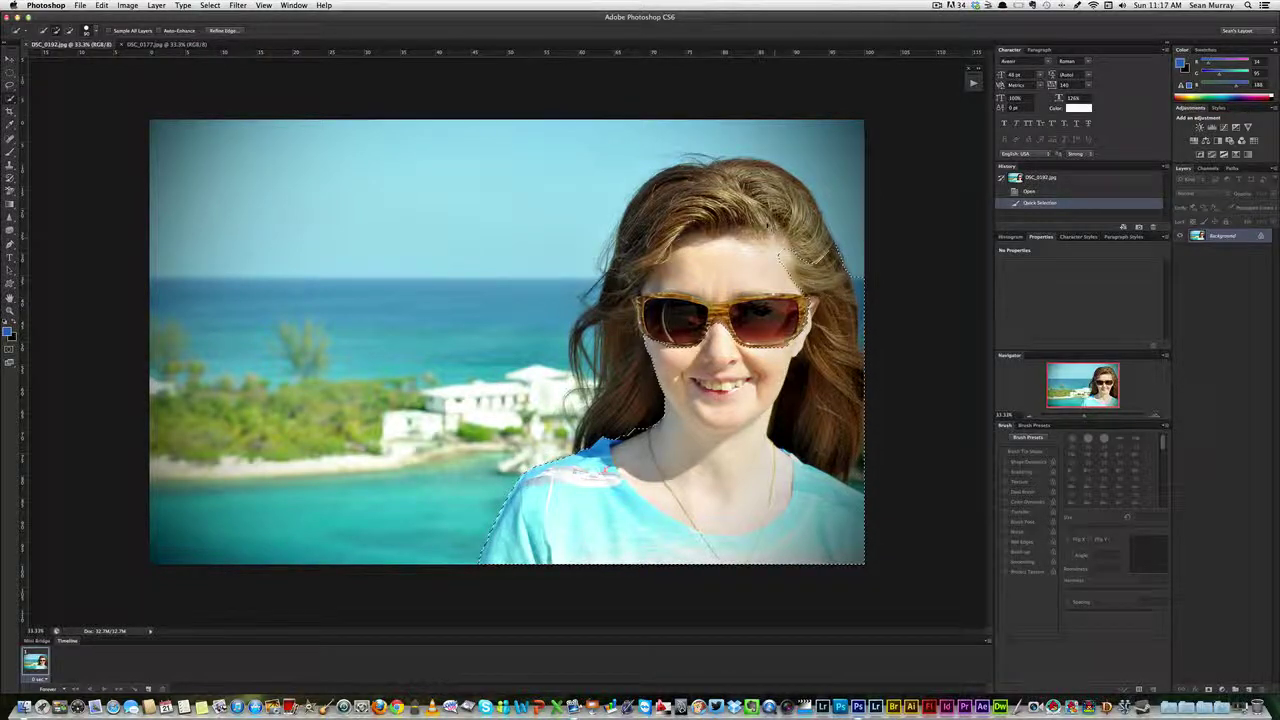
mouse_move(765, 205)
left_mouse_down()
mouse_move(712, 206)
mouse_move(692, 224)
mouse_move(645, 300)
mouse_move(626, 428)
left_mouse_up()
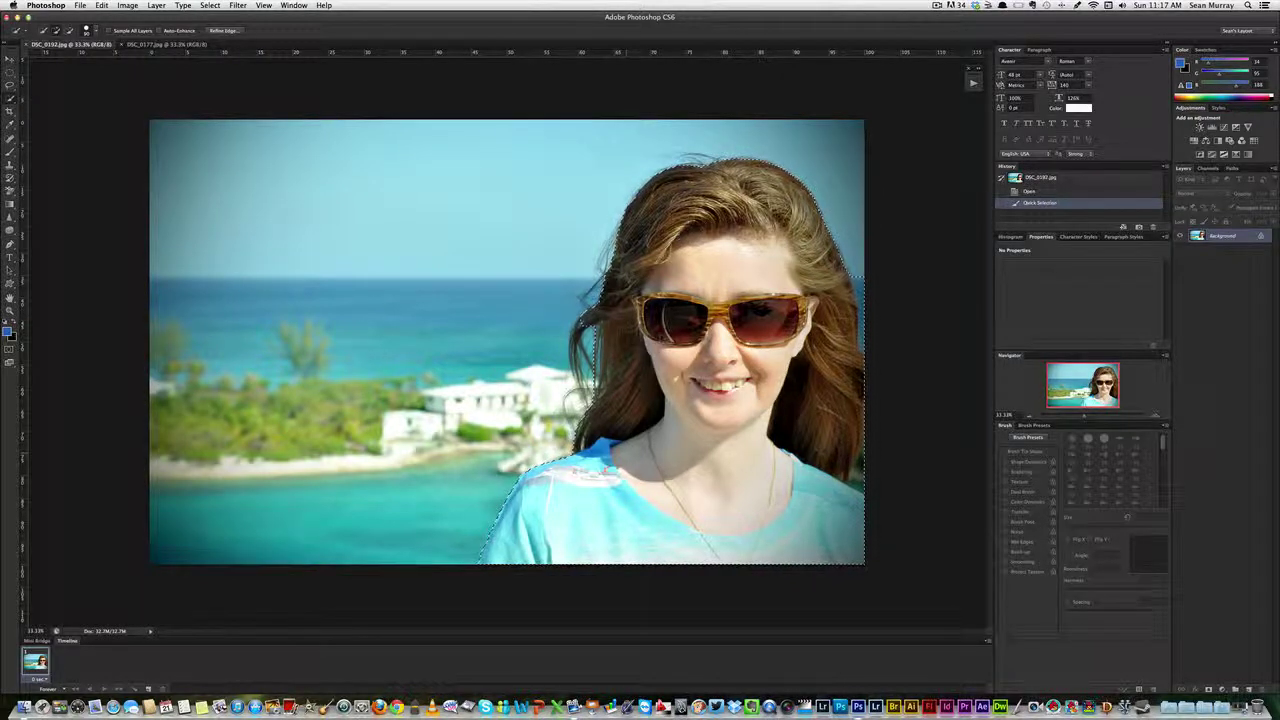
mouse_move(778, 272)
left_mouse_down()
mouse_move(792, 288)
mouse_move(805, 262)
left_mouse_up()
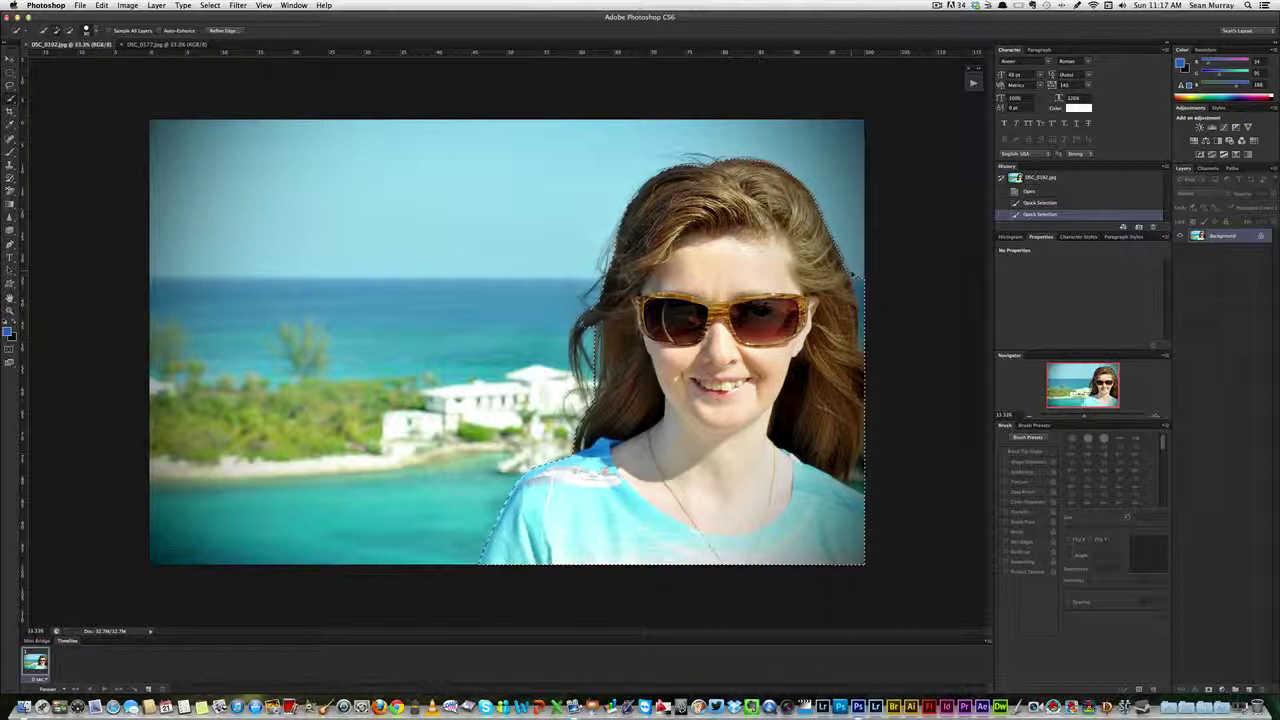
Subtract the strips of background between the woman's hair and the photo's right edge from the selection.
key("alt")
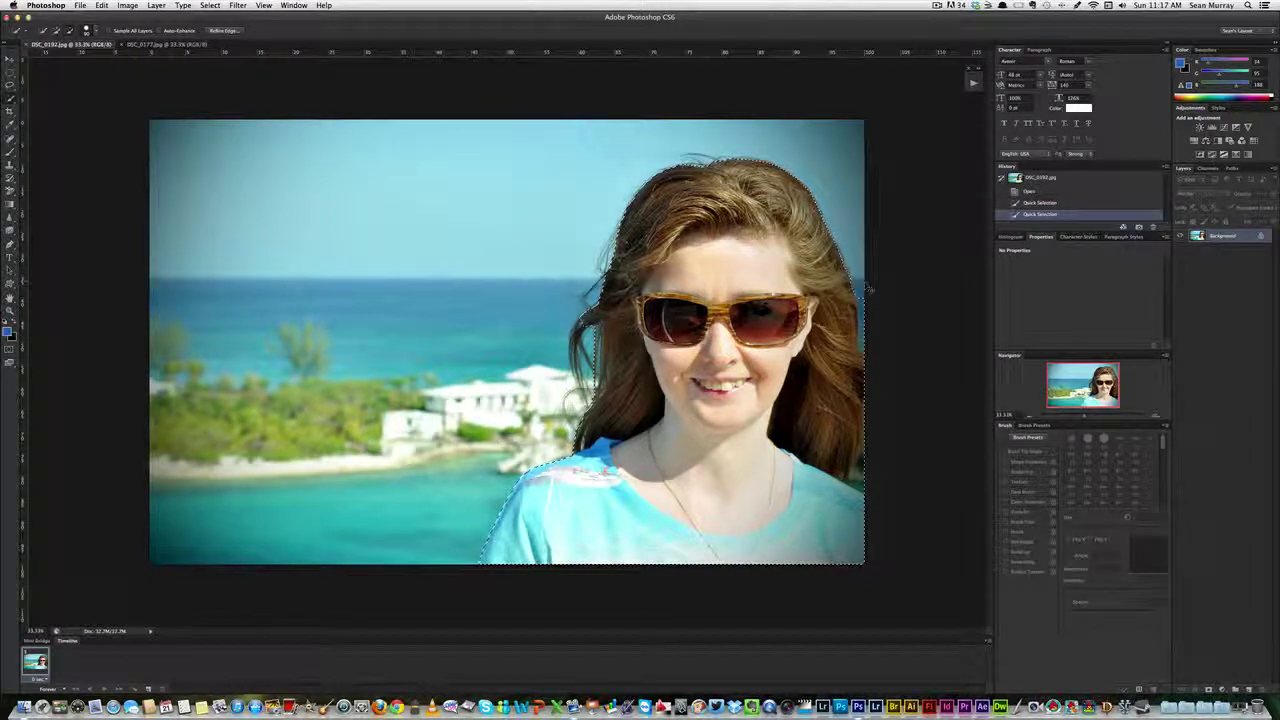
left_click_drag(872, 347, 903, 457)
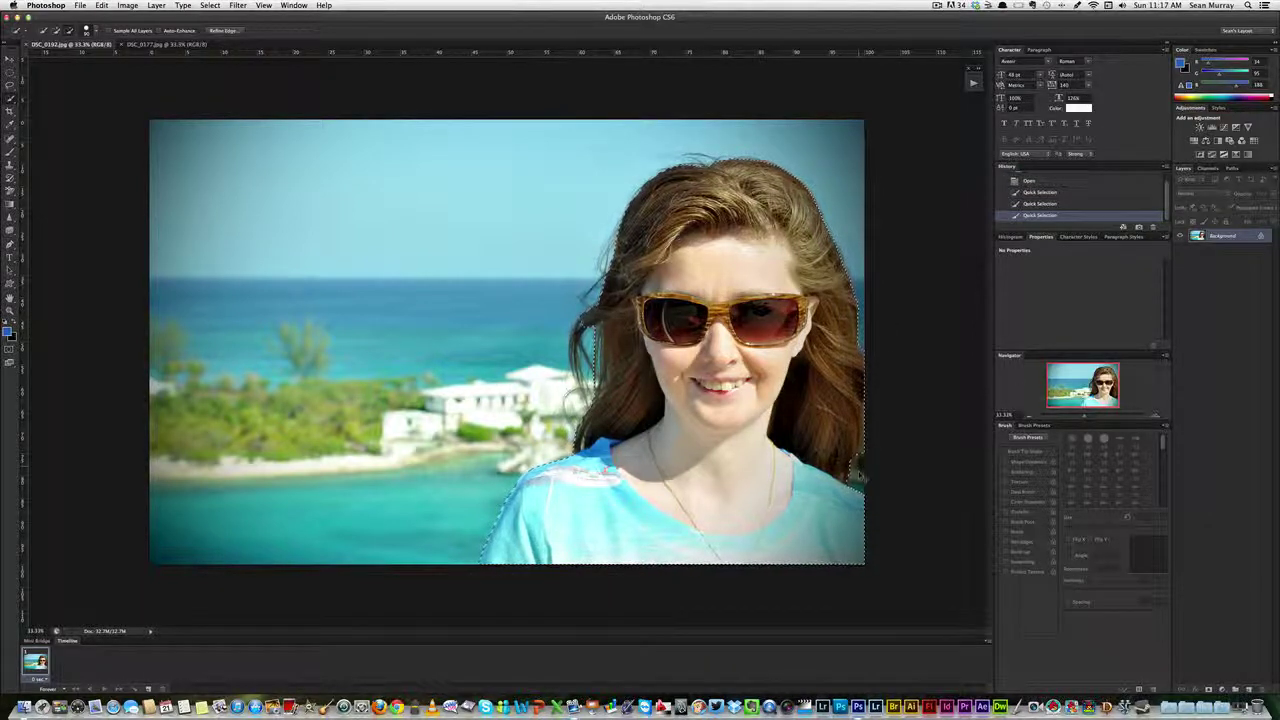
left_click_drag(856, 472, 861, 459)
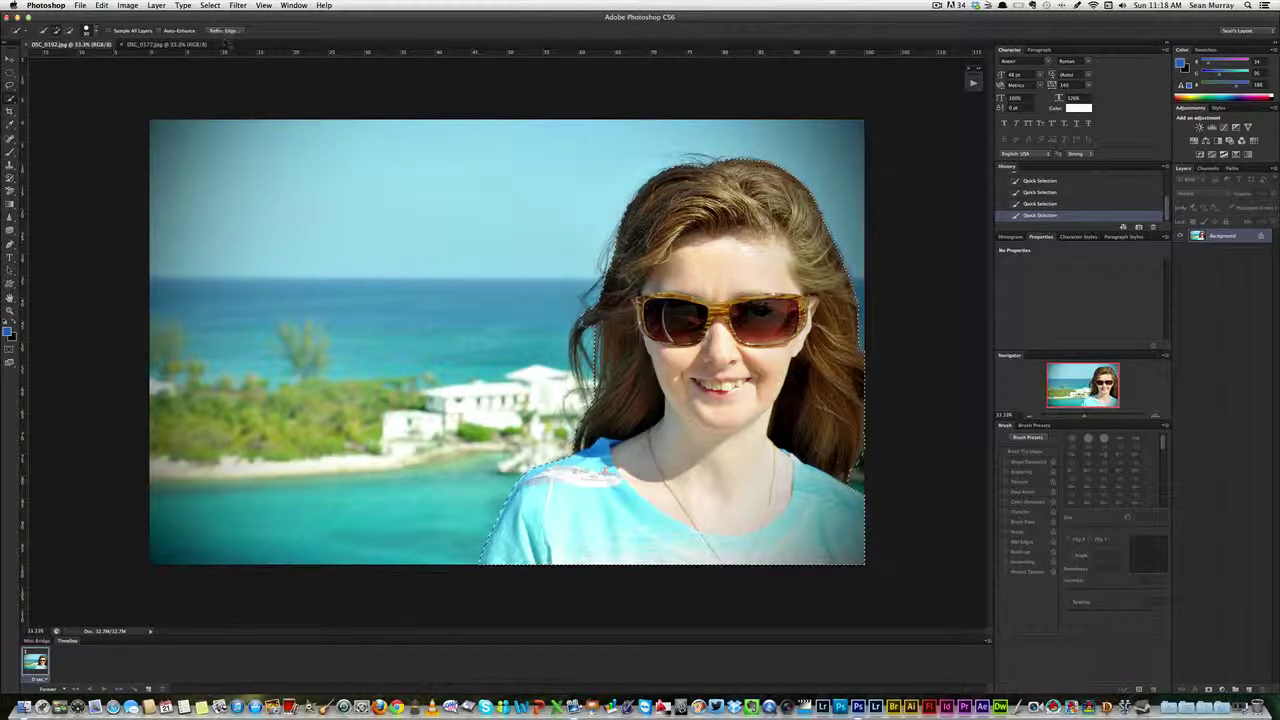
Open Refine Edge, enable Smart Radius with a radius of about 22 px, and decontaminate colors by about 48%.
left_click(222, 30)
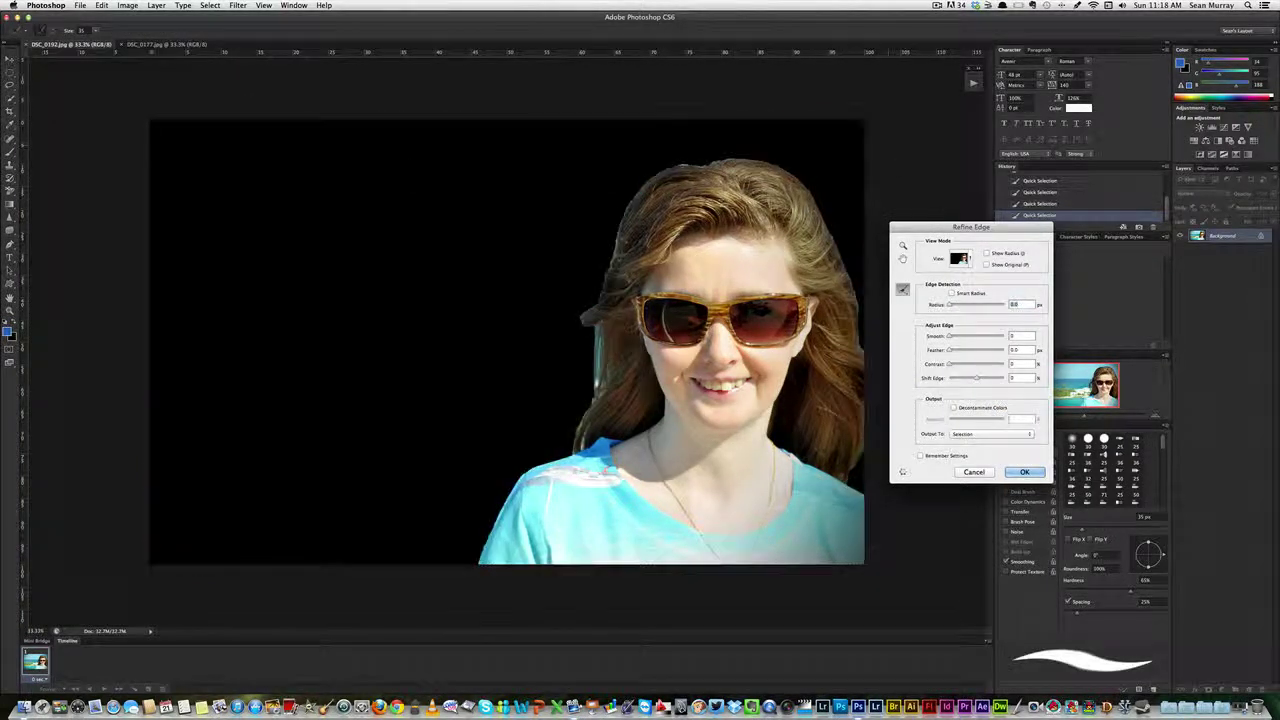
left_click_drag(996, 234, 381, 256)
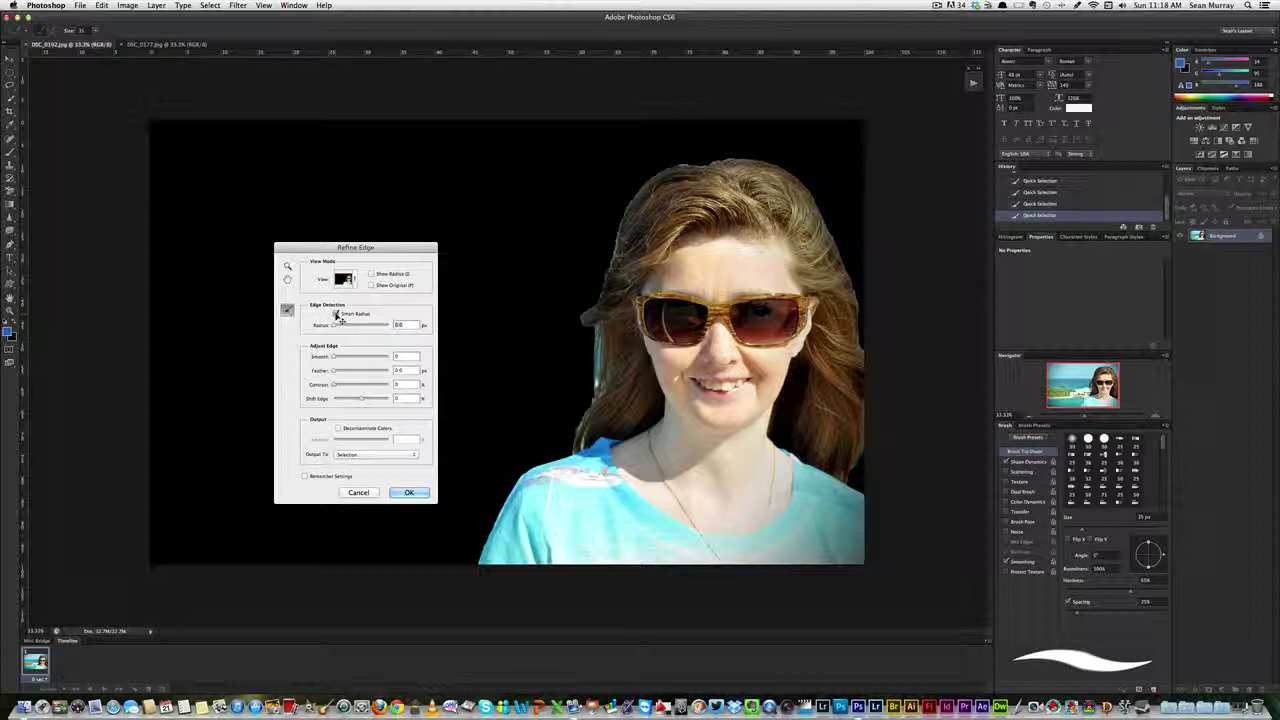
left_click(336, 314)
left_click_drag(357, 328, 362, 330)
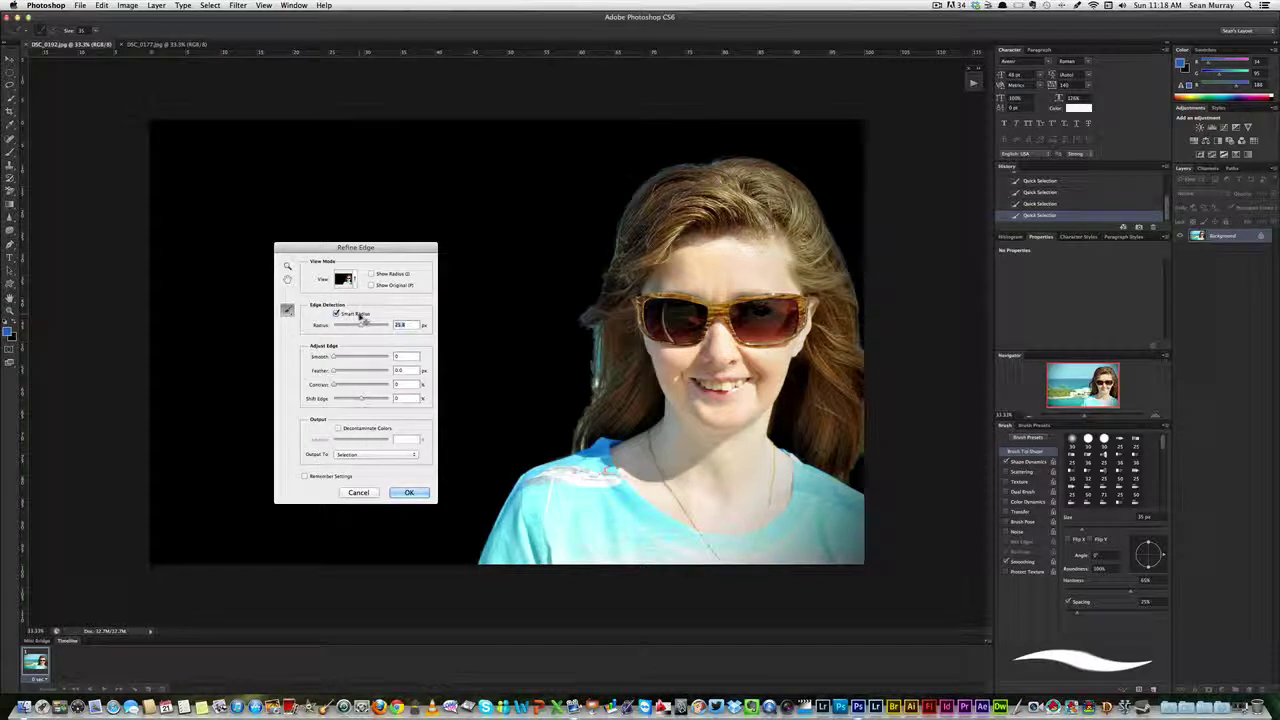
left_click(338, 428)
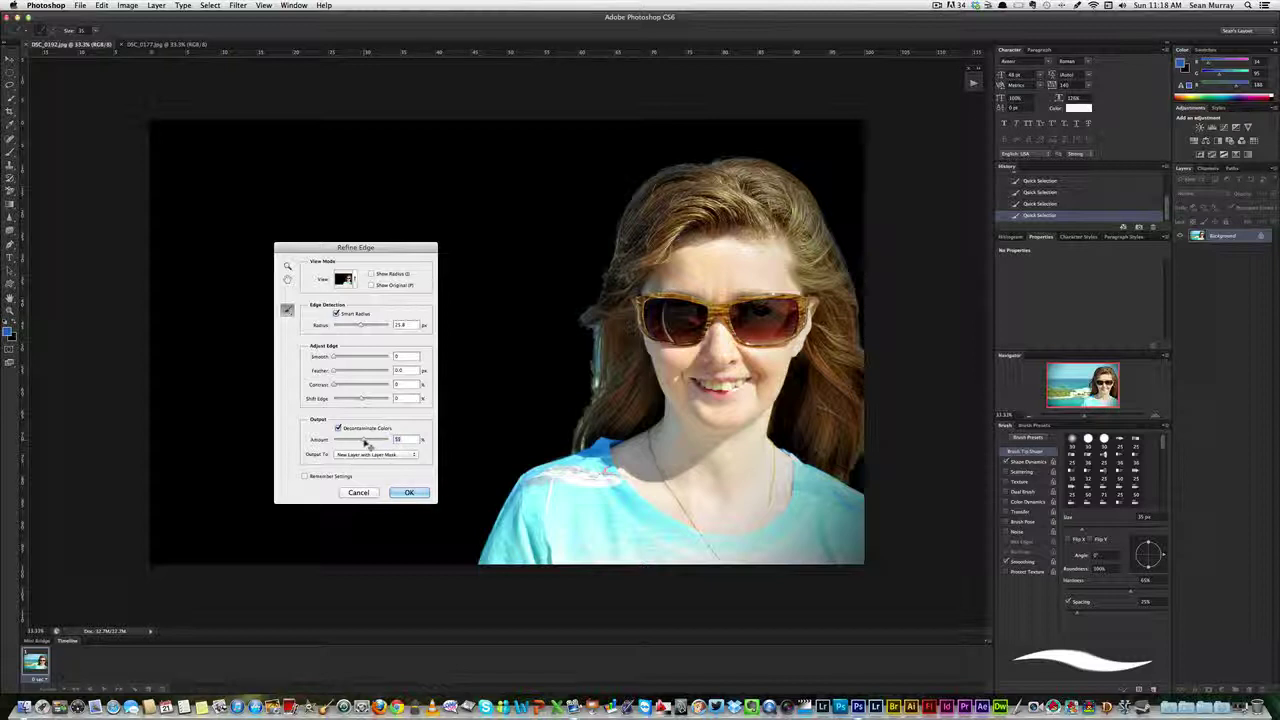
mouse_move(369, 443)
left_mouse_down()
mouse_move(397, 446)
mouse_move(361, 445)
left_mouse_up()
Paint around the woman's shoulder and the outer edges of her hair with the Refine Radius tool, enlarging the brush to 300 px.
left_click_drag(381, 248, 351, 240)
left_click(256, 305)
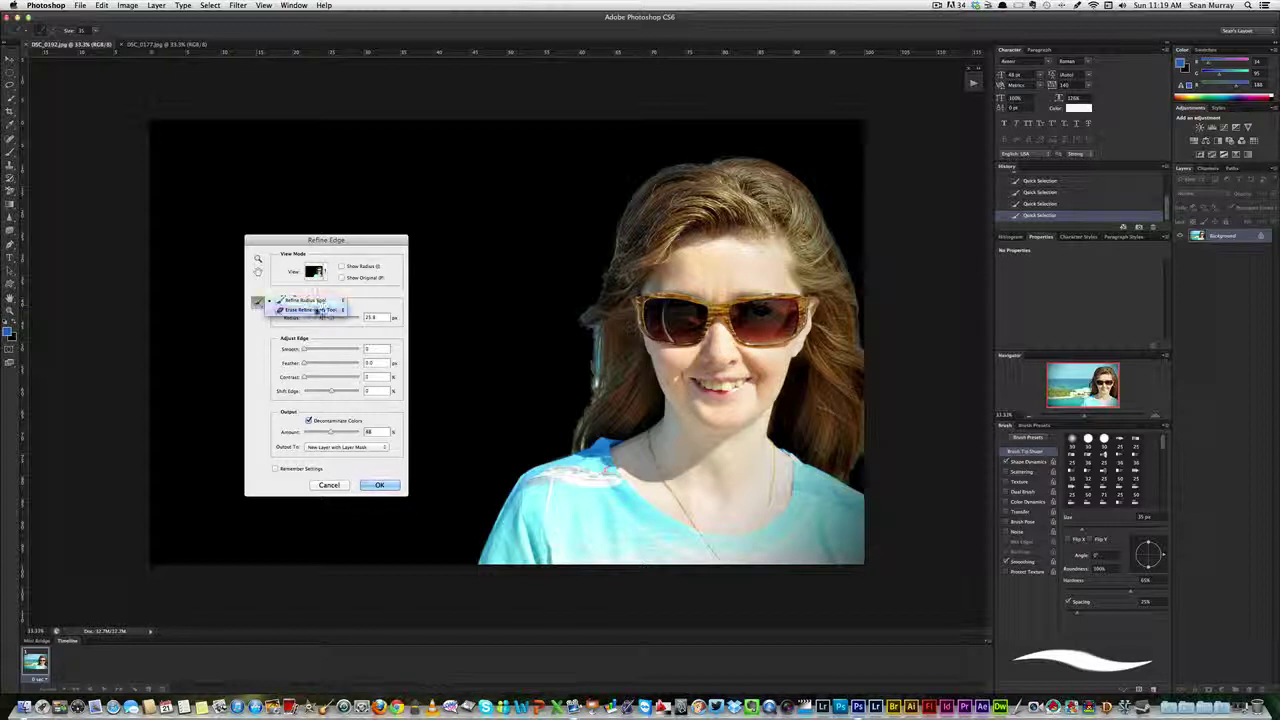
left_click(318, 301)
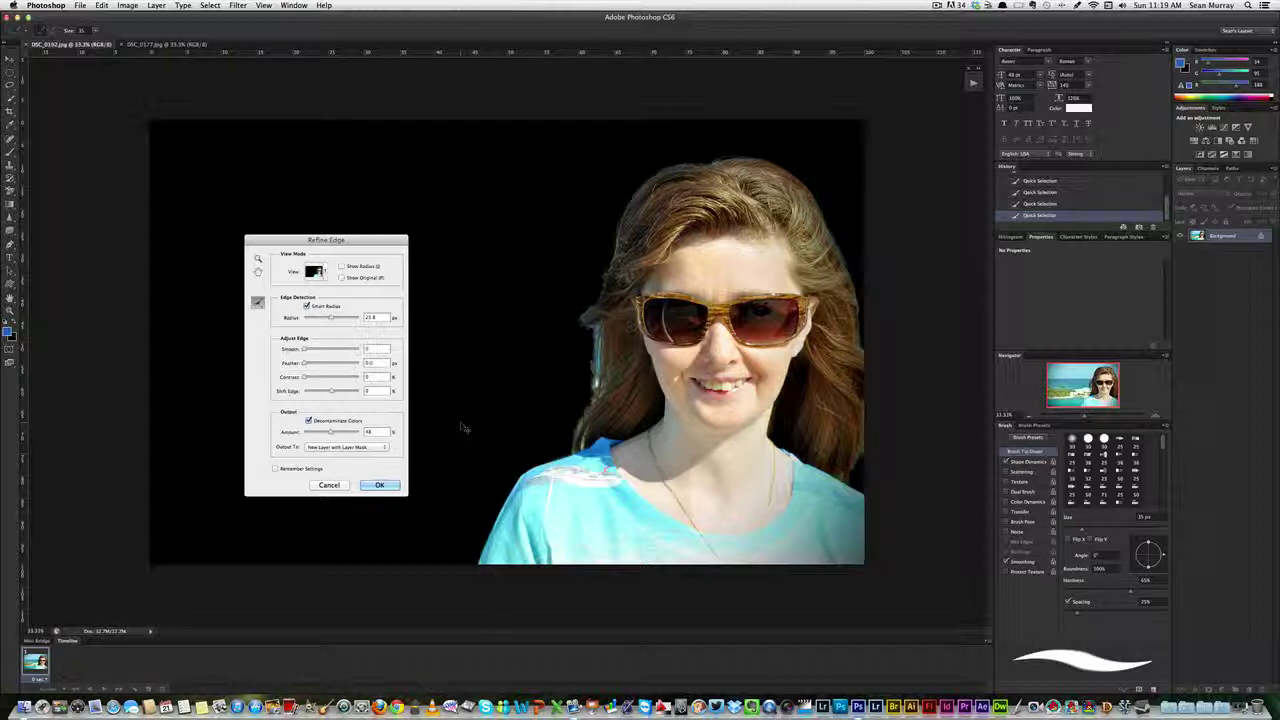
key("bracketleft")
key("bracketleft")
key("bracketleft")
key("bracketright")
key("bracketright")
key("bracketright")
key("bracketright")
key("bracketright")
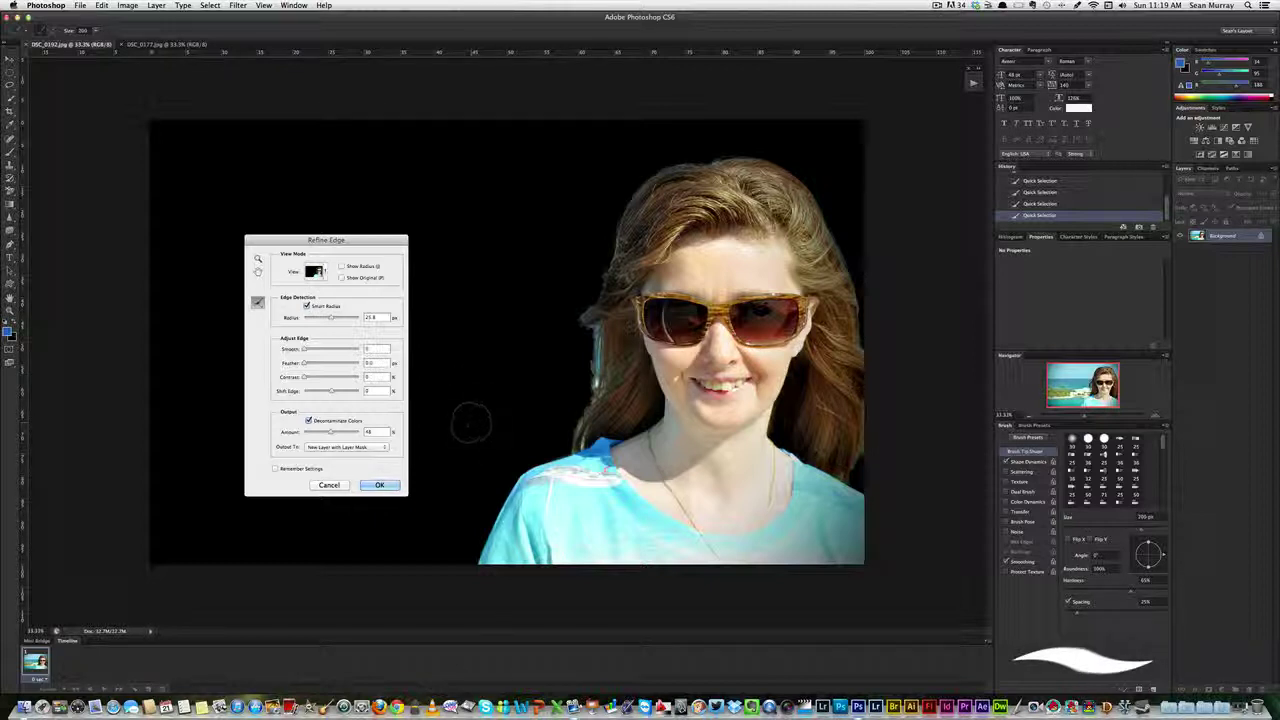
left_click_drag(548, 490, 505, 478)
key("bracketright")
mouse_move(558, 346)
left_mouse_down()
mouse_move(580, 434)
mouse_move(596, 411)
mouse_move(583, 368)
mouse_move(608, 225)
mouse_move(646, 168)
mouse_move(668, 160)
mouse_move(690, 175)
mouse_move(763, 155)
mouse_move(843, 245)
mouse_move(871, 470)
left_mouse_up()
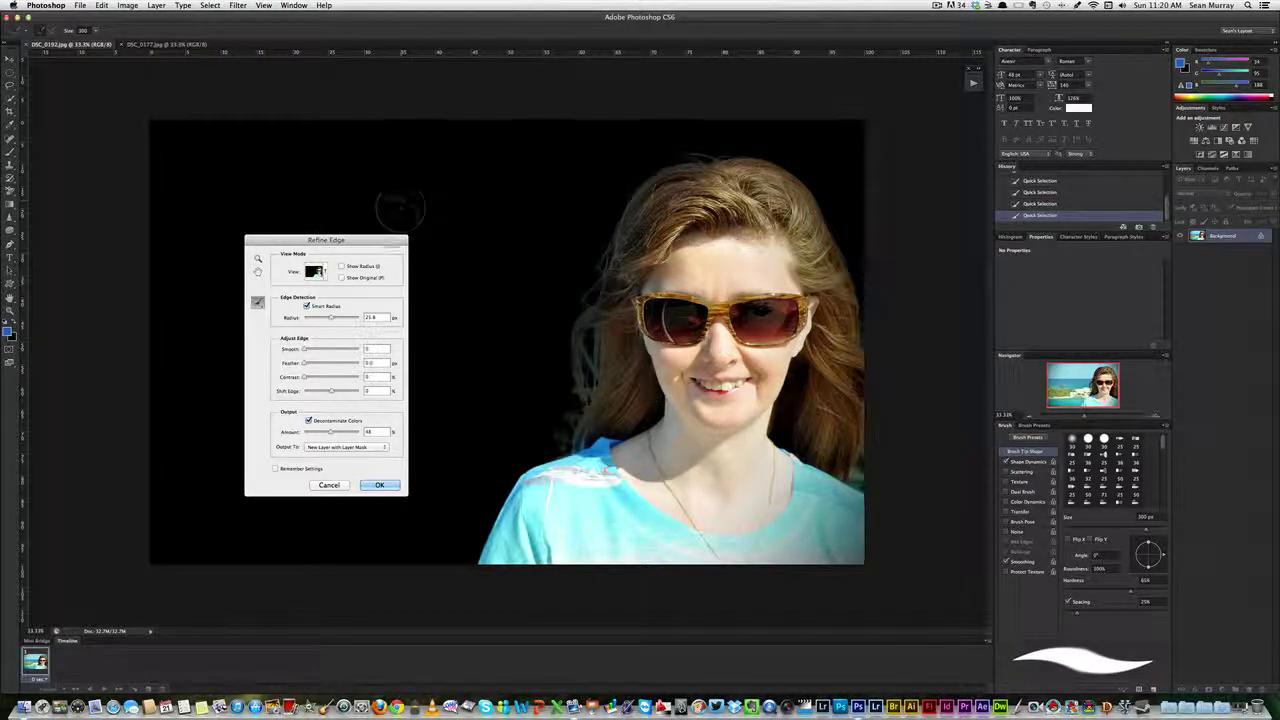
Switch the Refine Edge preview to the On Layers view.
left_click_drag(326, 238, 133, 211)
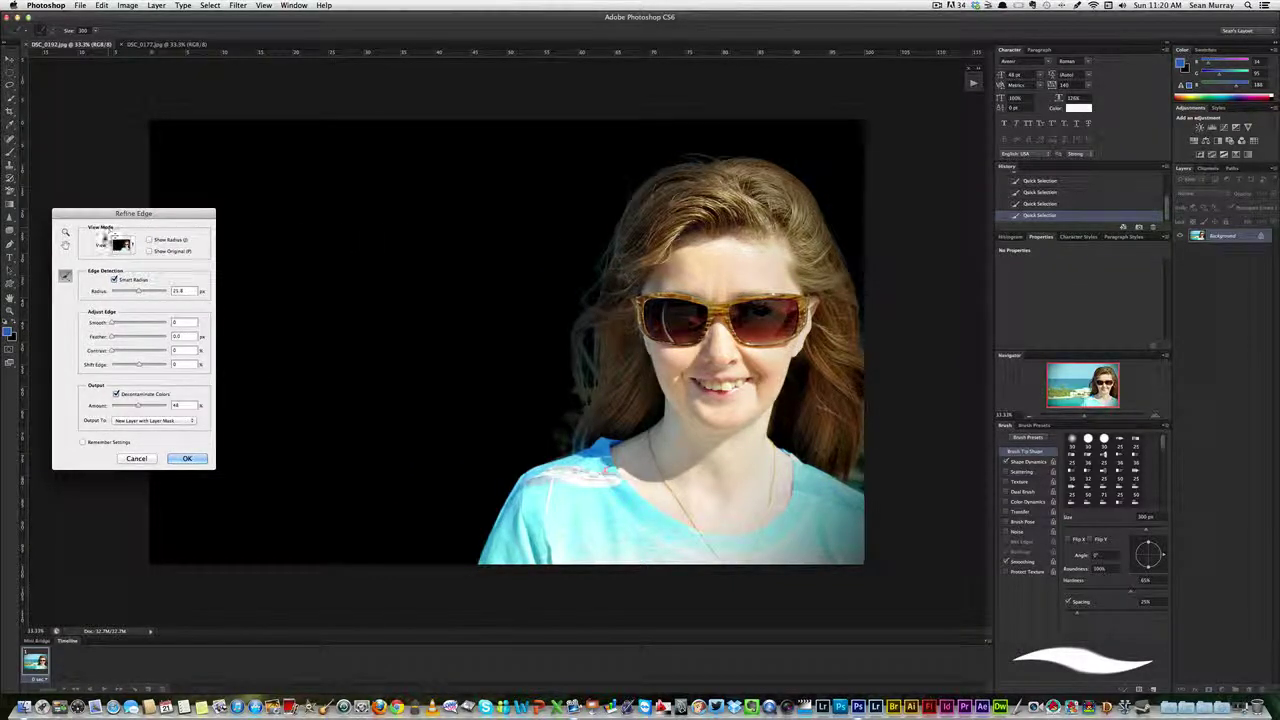
left_click(133, 247)
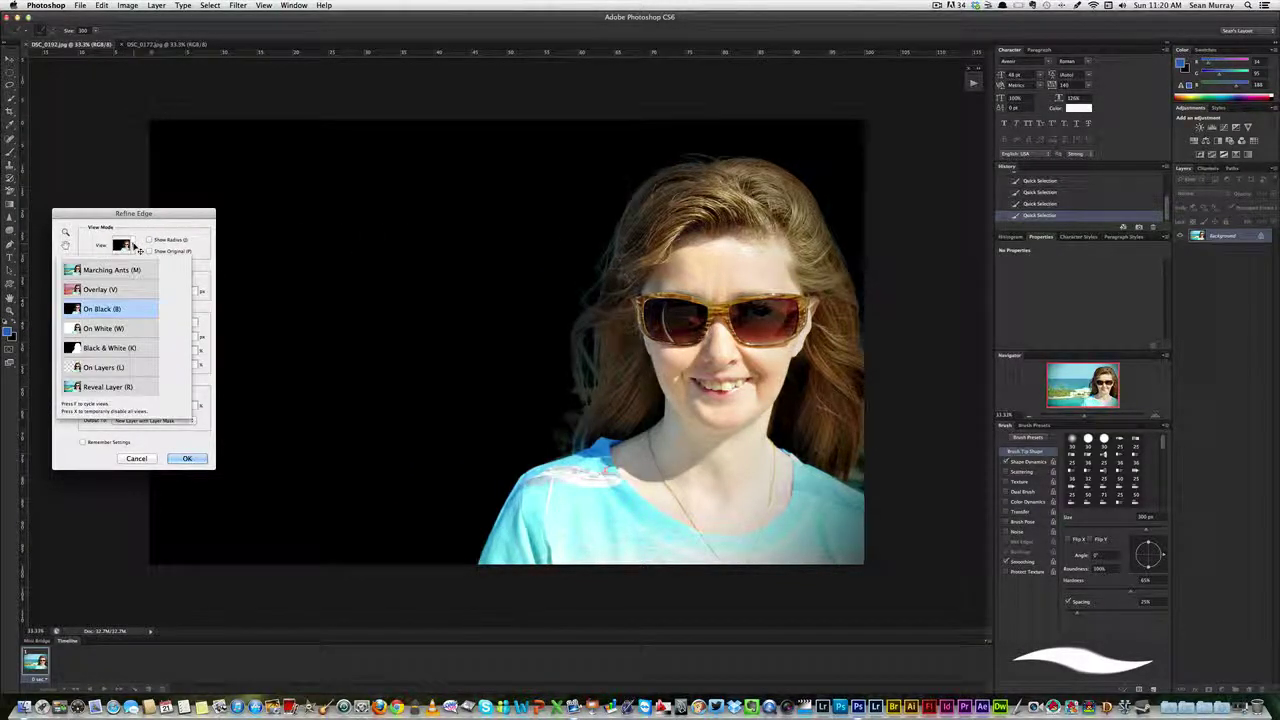
left_click(97, 290)
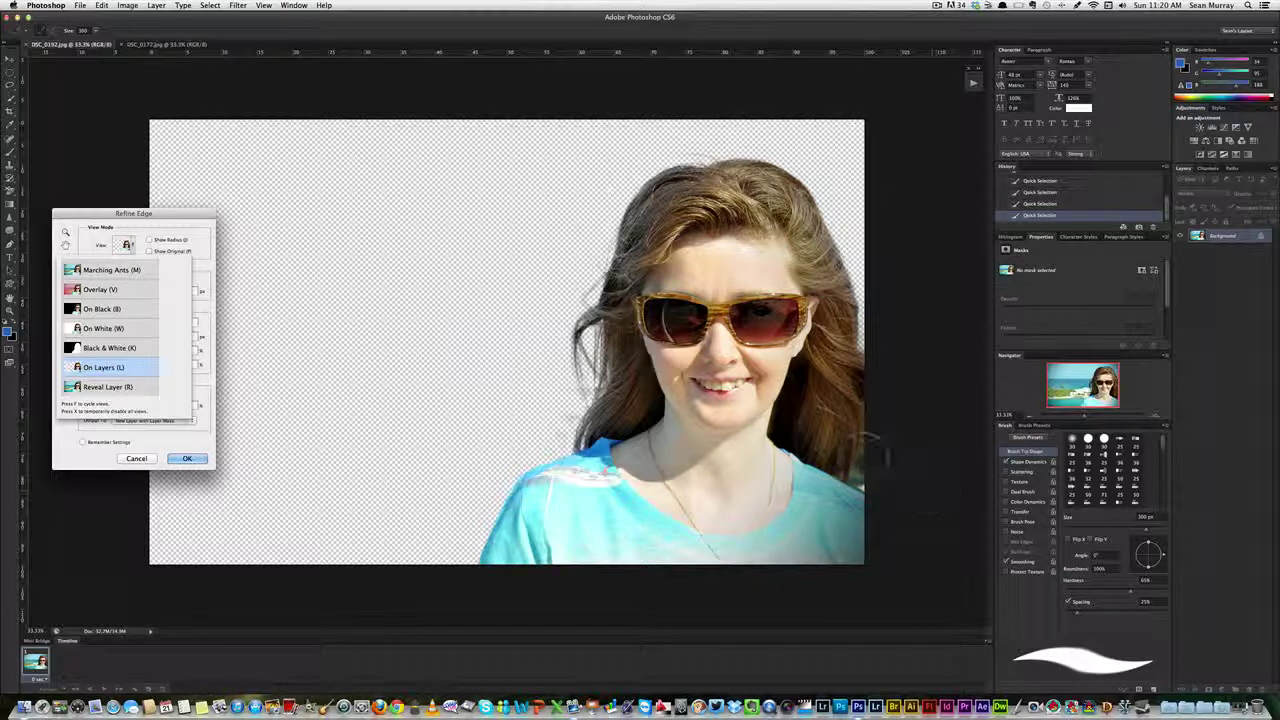
left_click(130, 222)
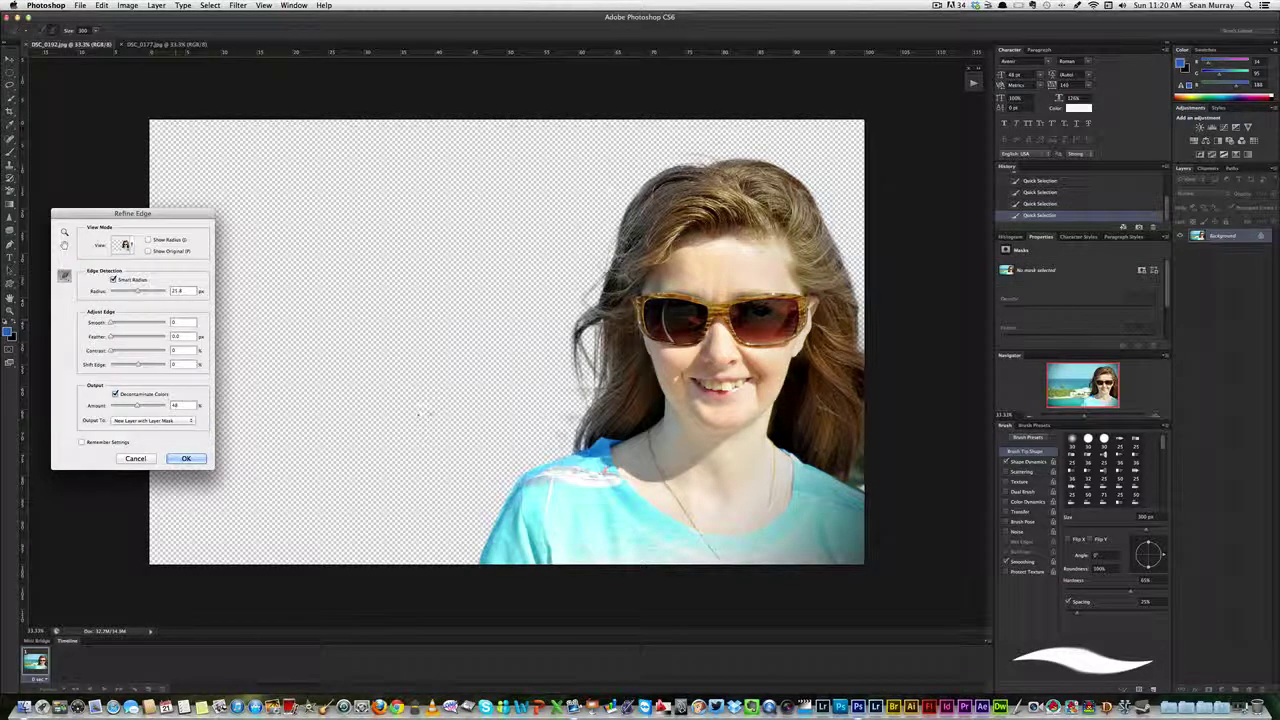
Clean up the leftover background around the hair ends with the Erase Refinements tool, using a brush reduced to about 80 px.
key("bracketleft")
key("bracketleft")
key("bracketleft")
key("bracketleft")
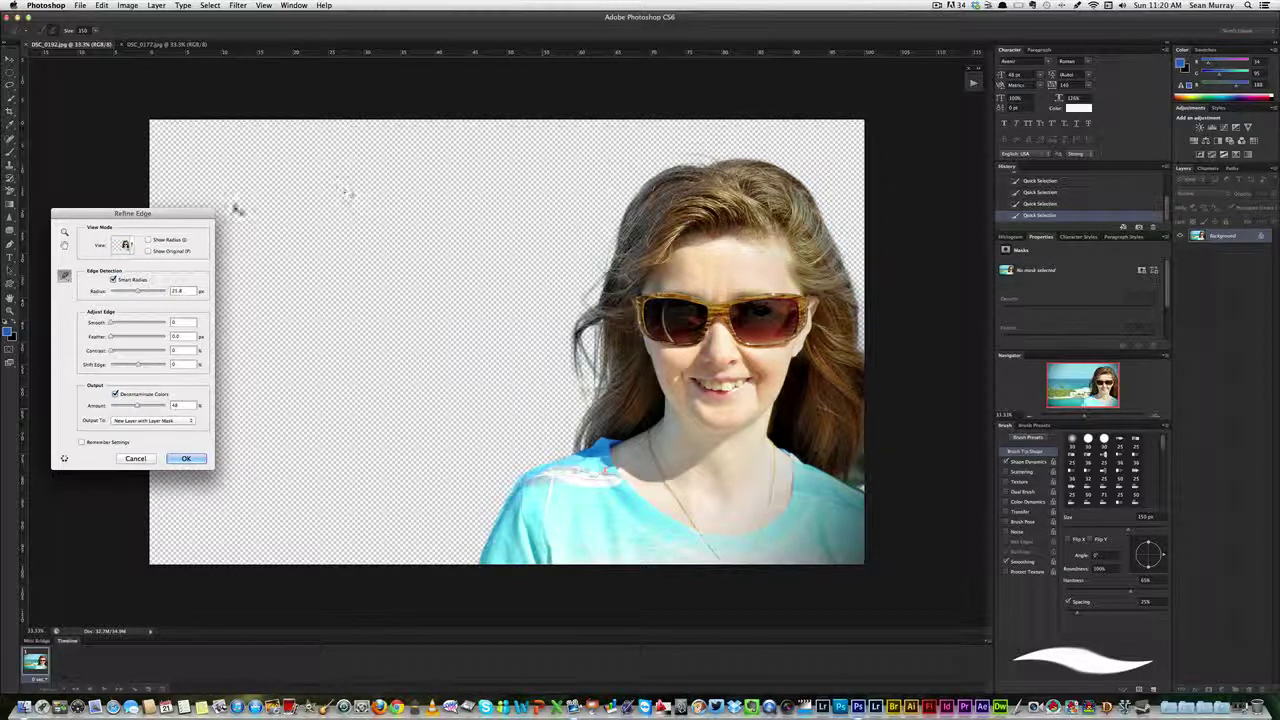
left_click(101, 5)
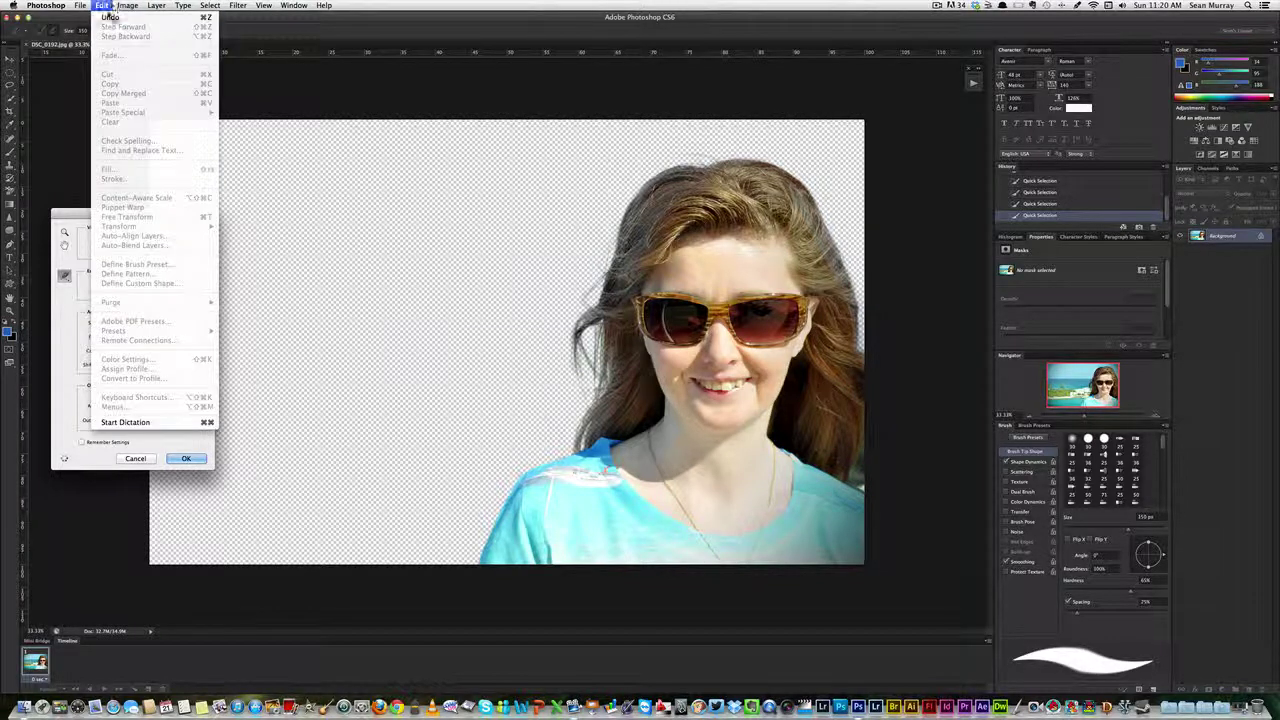
left_click(514, 385)
key("bracketleft")
key("bracketleft")
key("bracketleft")
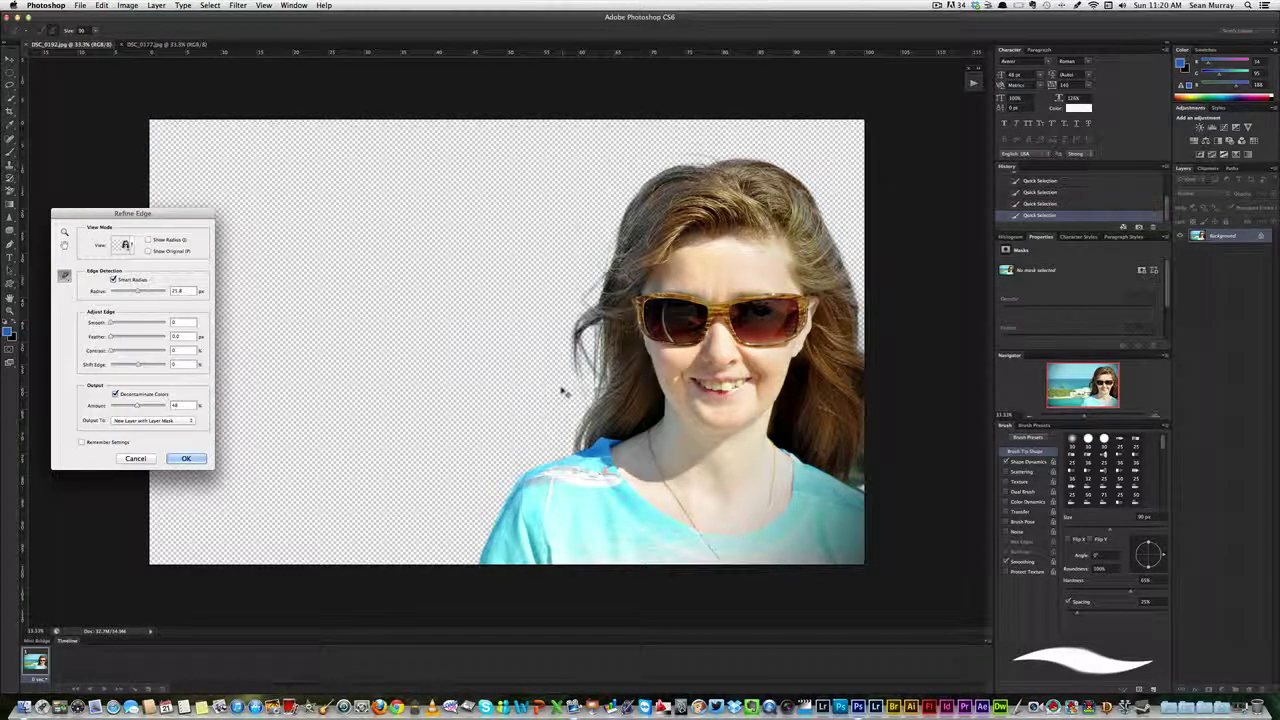
left_click(570, 427)
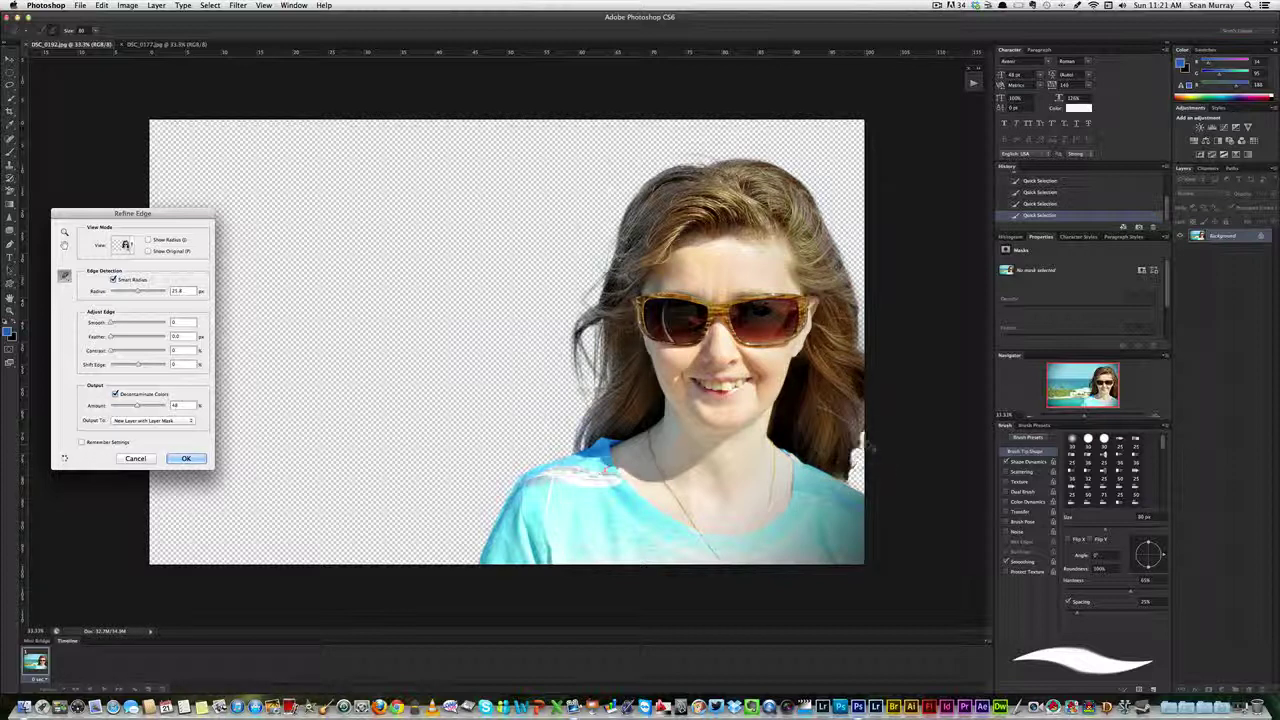
Repaint the hair edge along the photo's right side with the Refine Radius tool at a 200 px brush size.
left_click(64, 284)
left_click(97, 276)
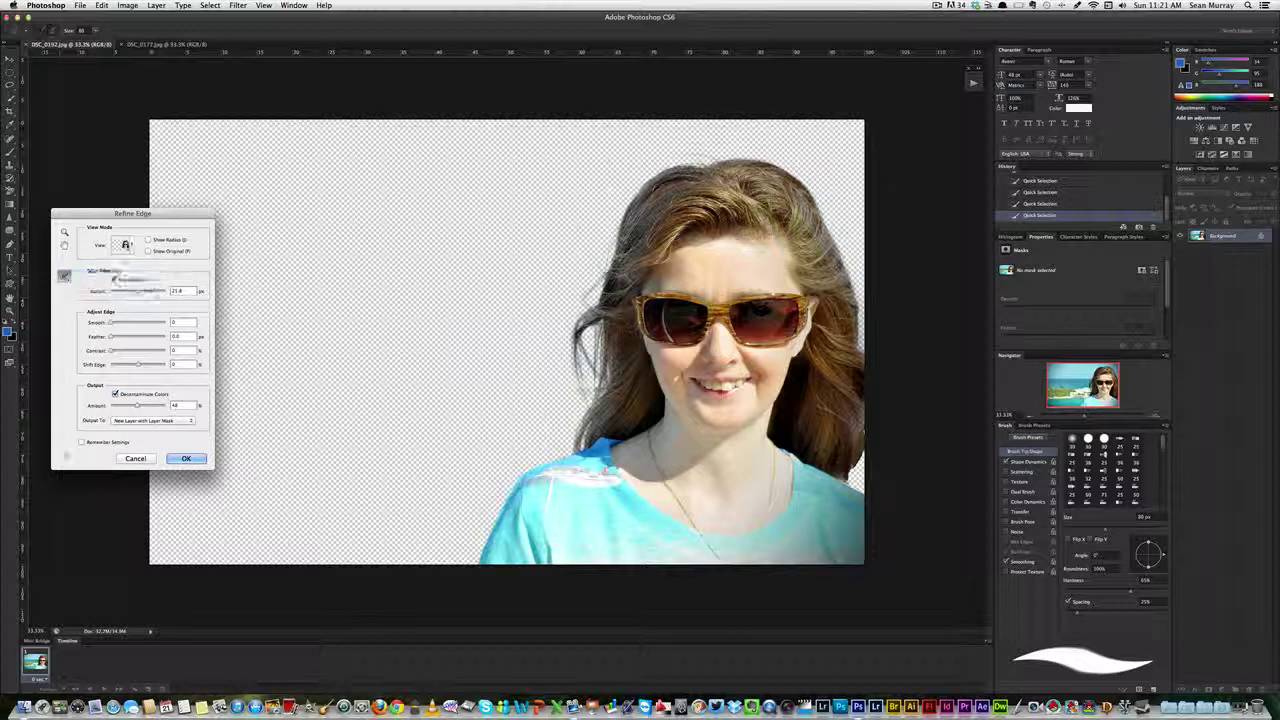
key("bracketright")
key("bracketright")
key("bracketright")
key("bracketright")
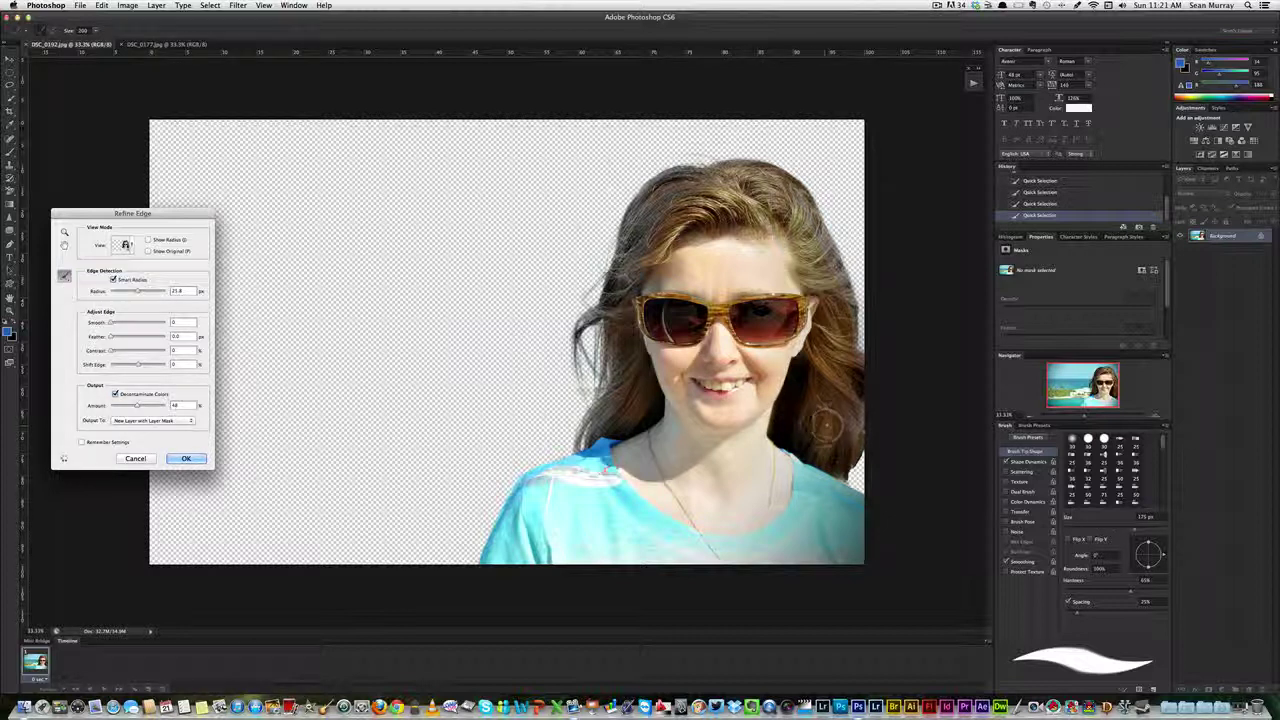
left_click_drag(826, 428, 840, 398)
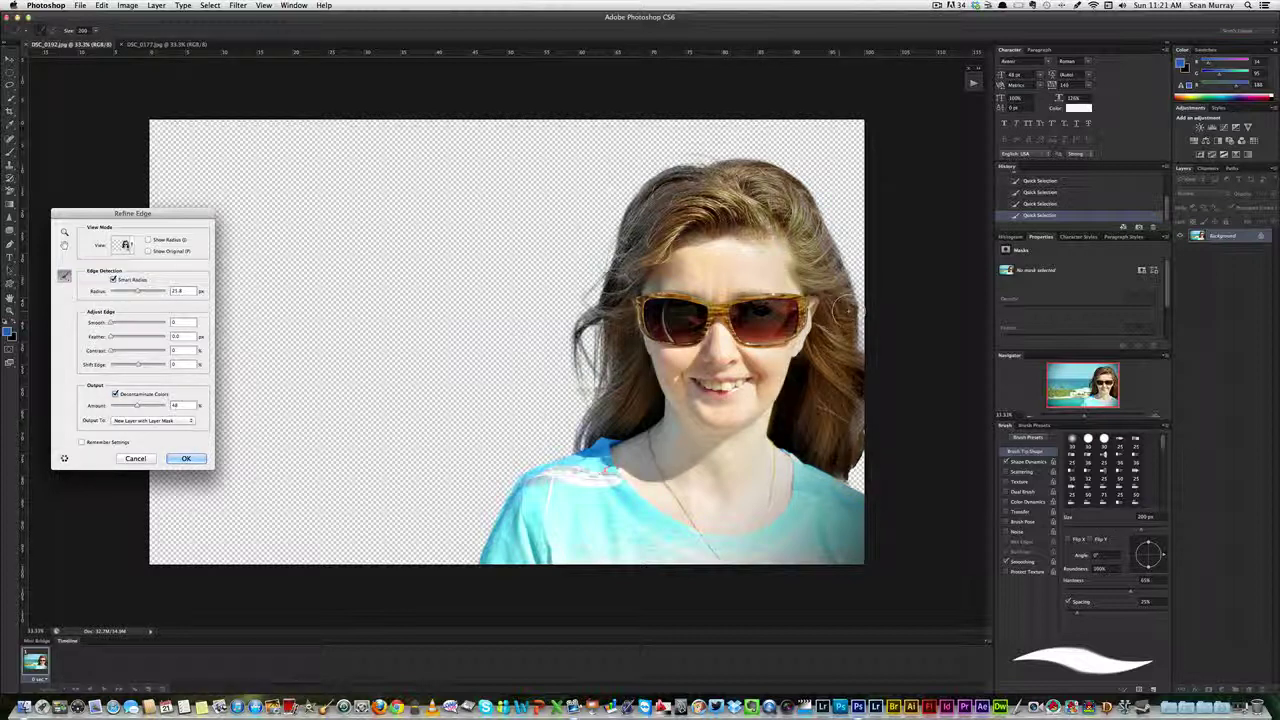
left_click_drag(848, 277, 825, 245)
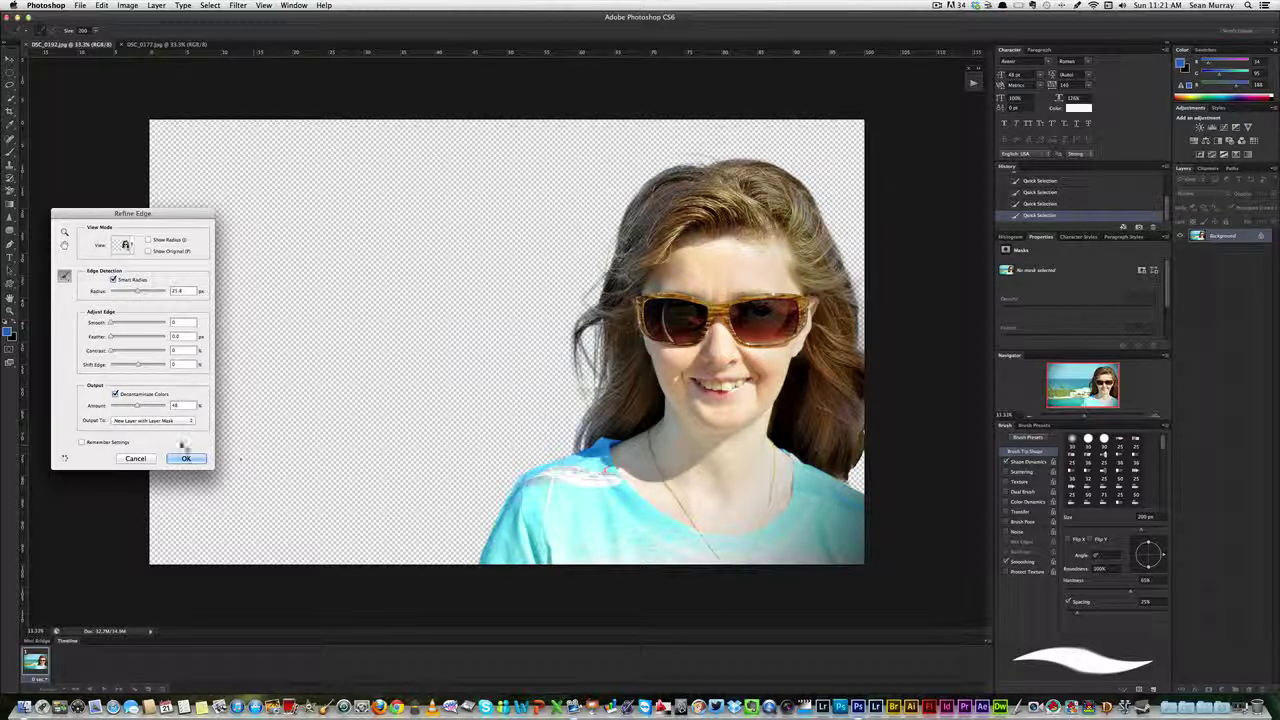
Output the refined cutout to a new layer with a layer mask and toggle that layer's visibility off and on.
left_click(185, 460)
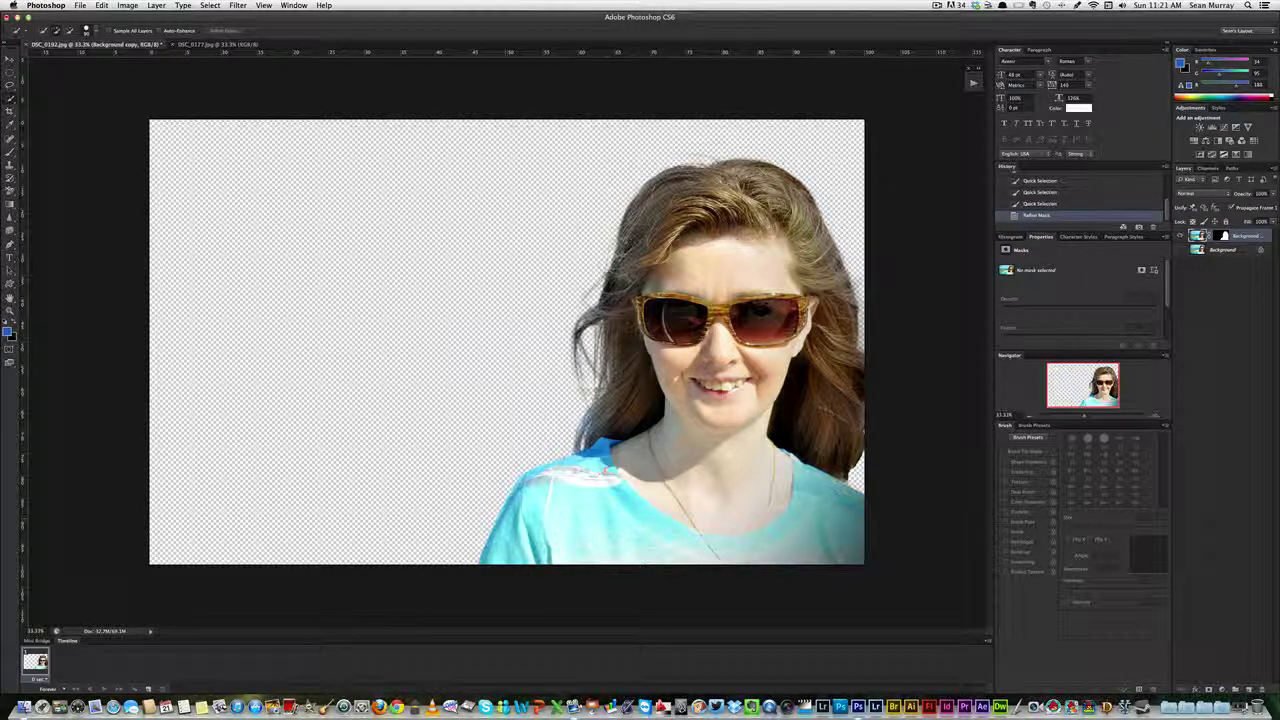
left_click(1181, 236)
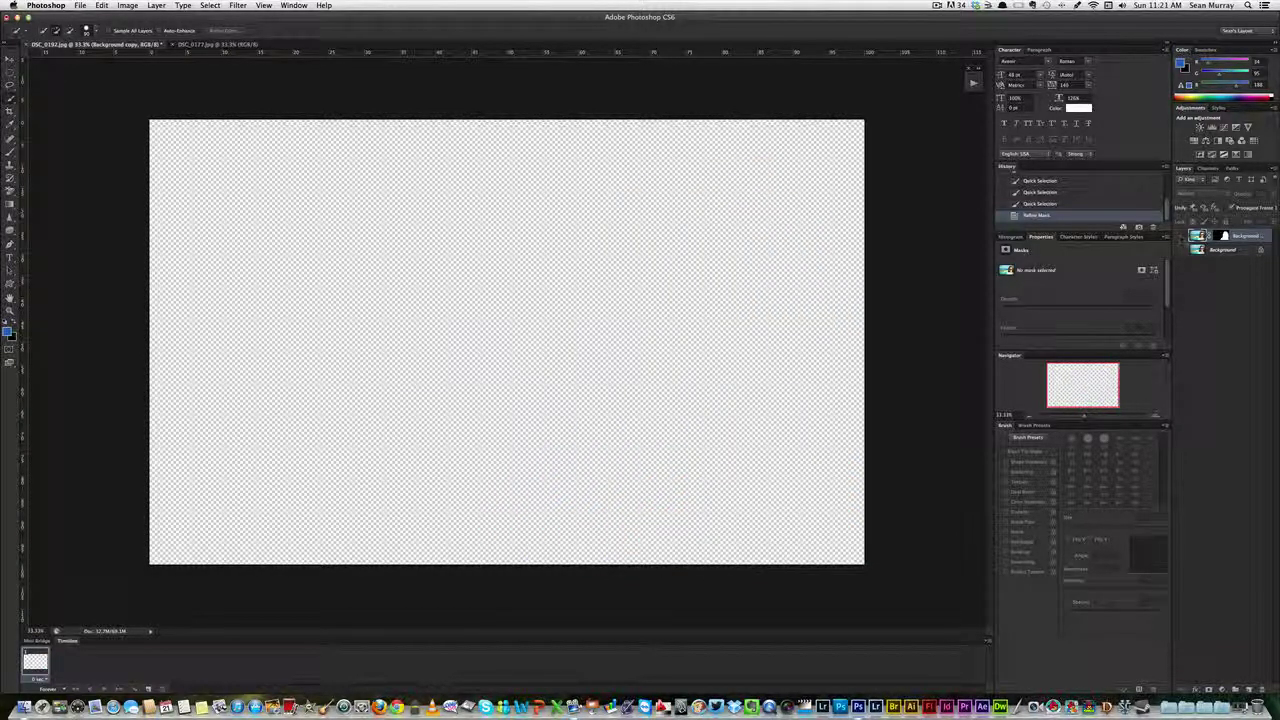
left_click(1181, 236)
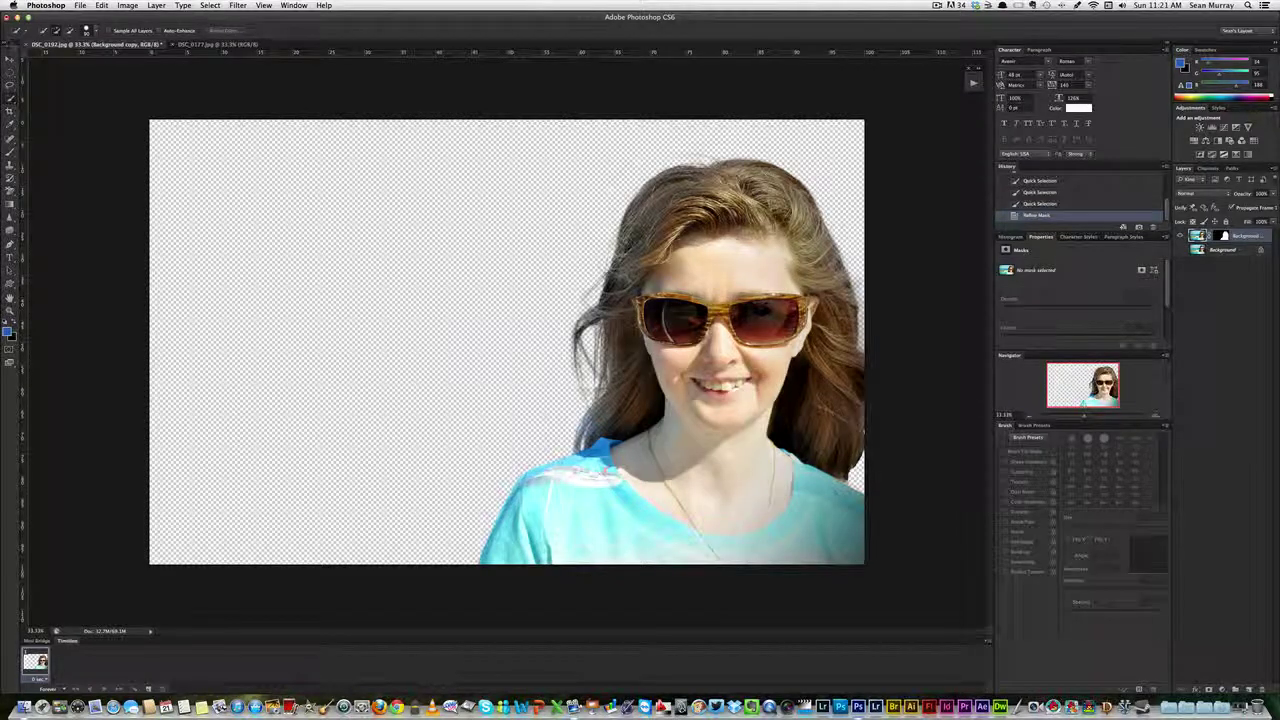
Move the cutout layer into DSC_0177.jpg and position the woman at the lower right of the sunset photo.
key("v")
left_click_drag(663, 277, 734, 339)
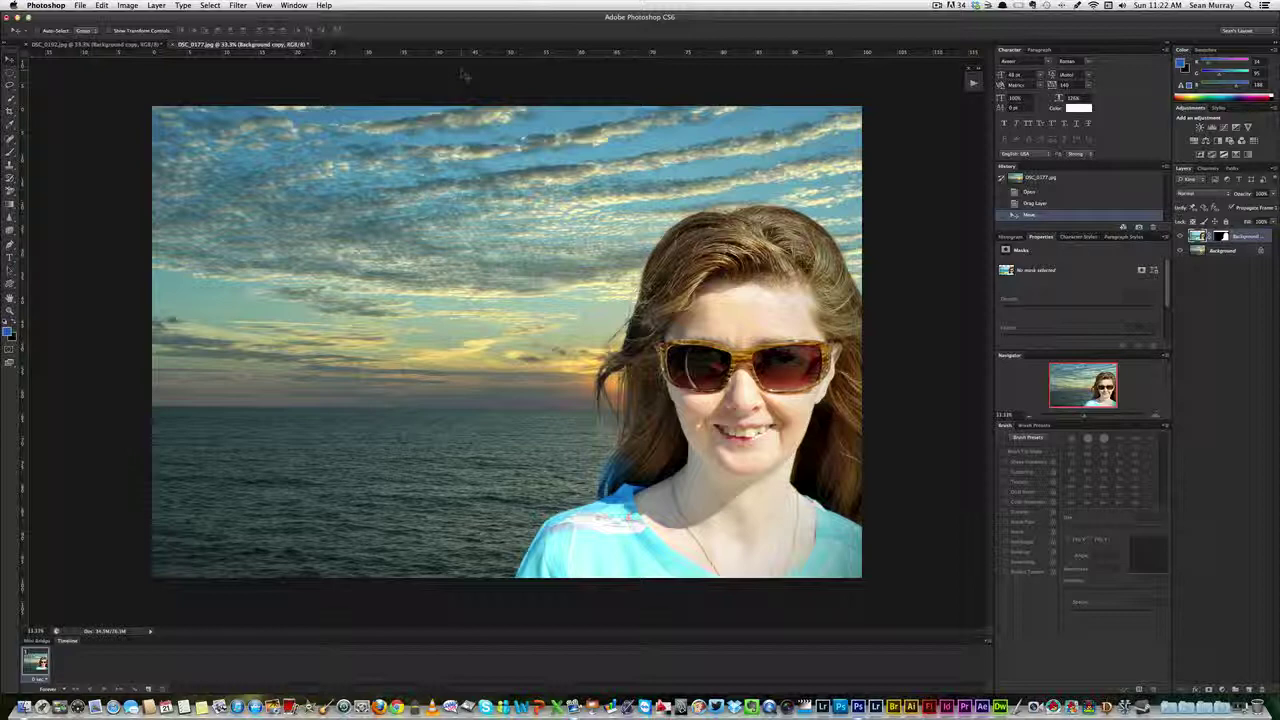
mouse_move(760, 312)
left_mouse_down()
mouse_move(678, 303)
mouse_move(757, 292)
mouse_move(756, 315)
left_mouse_up()
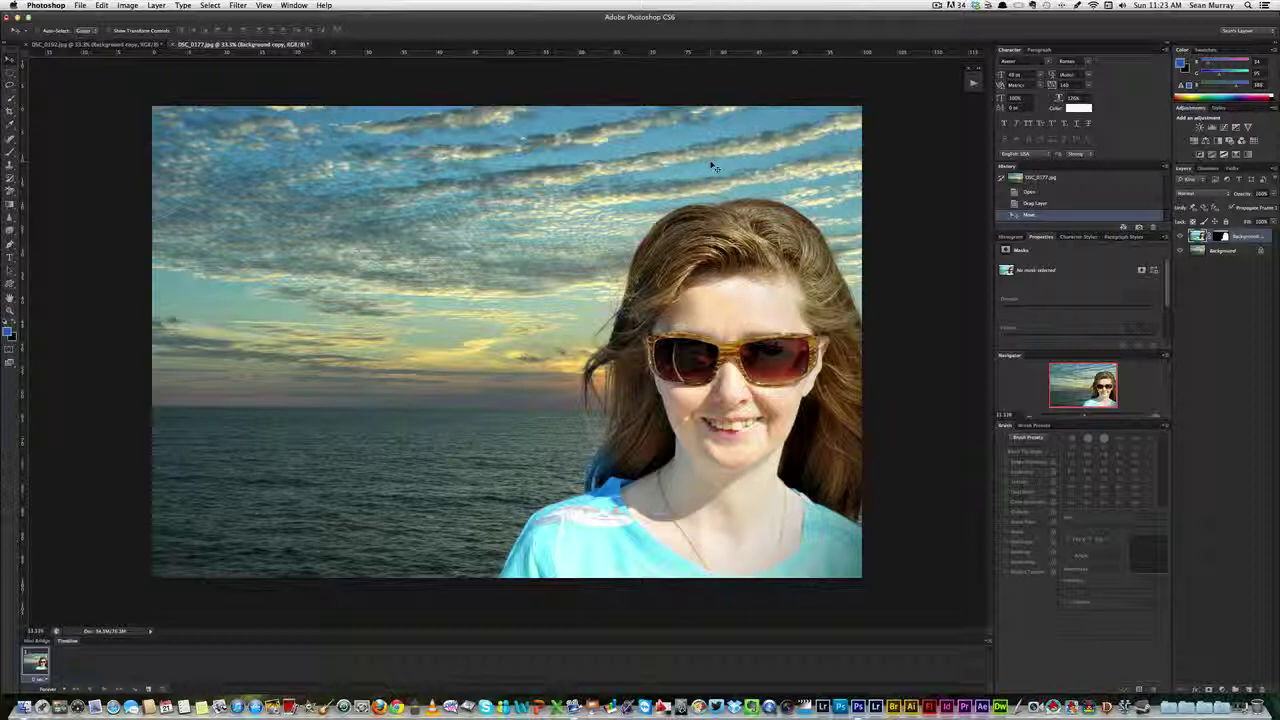
left_click(950, 6)
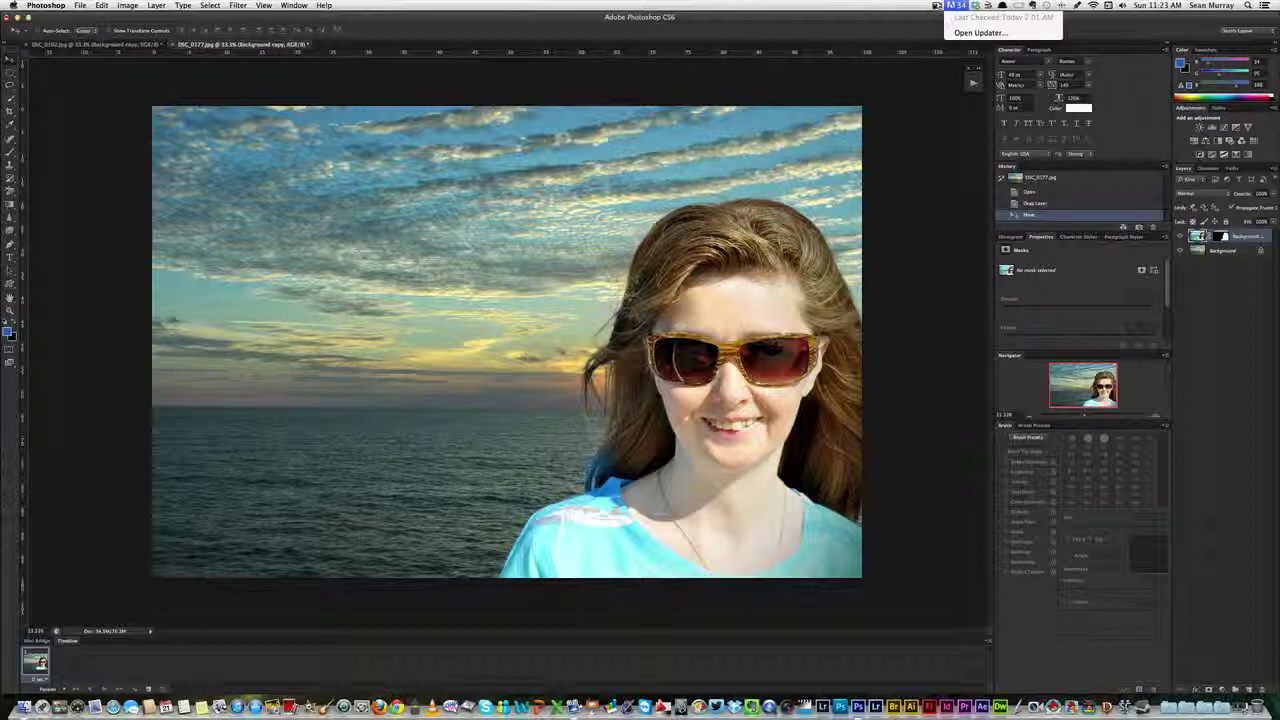
left_click(937, 6)
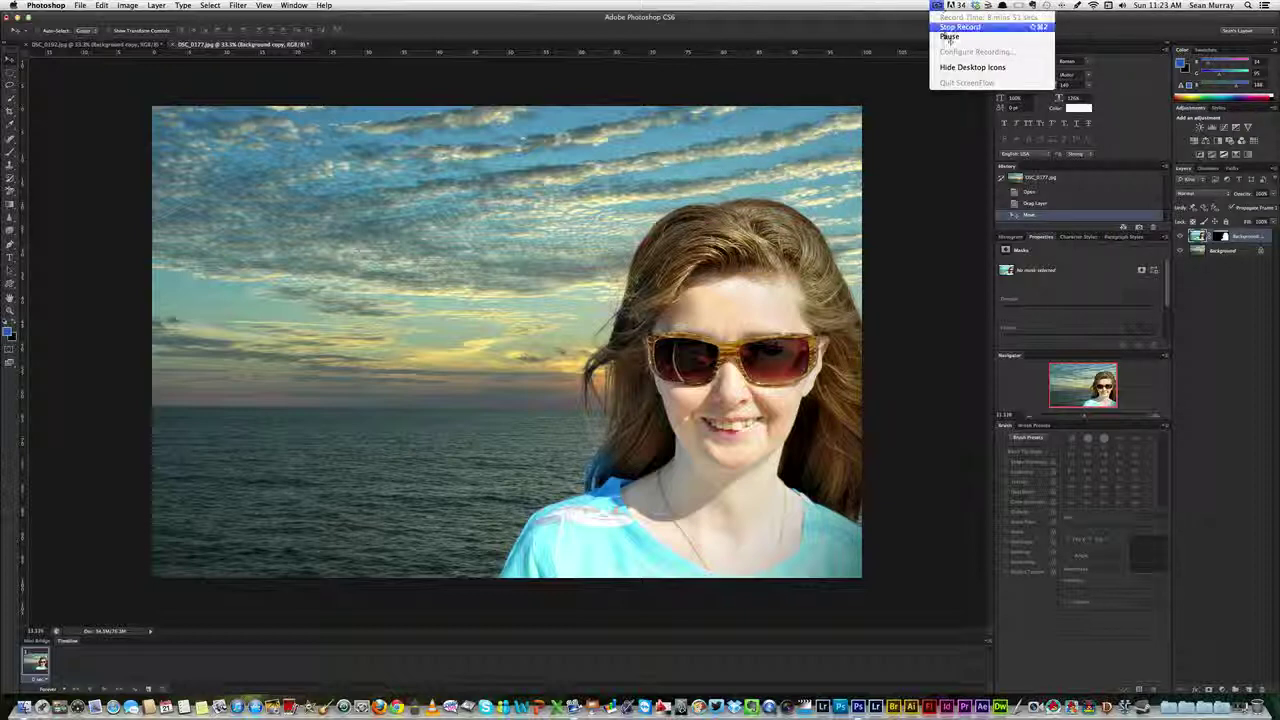